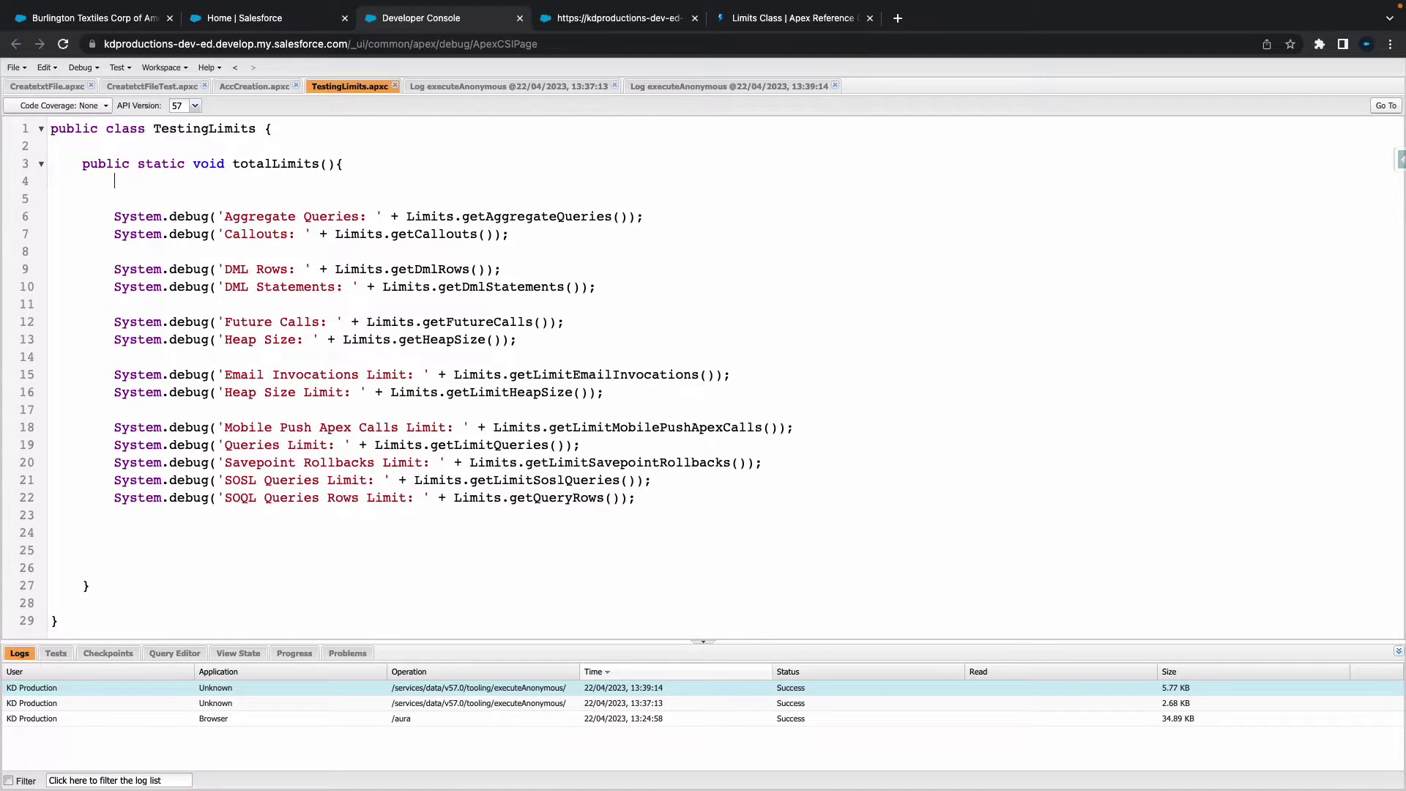
Search Setup Quick Find for 'debug' and open the Debug Logs page
{"action": "left_click", "coordinate": [242, 18]}
{"action": "left_click", "coordinate": [65, 149]}
{"action": "type", "text": "debug"}
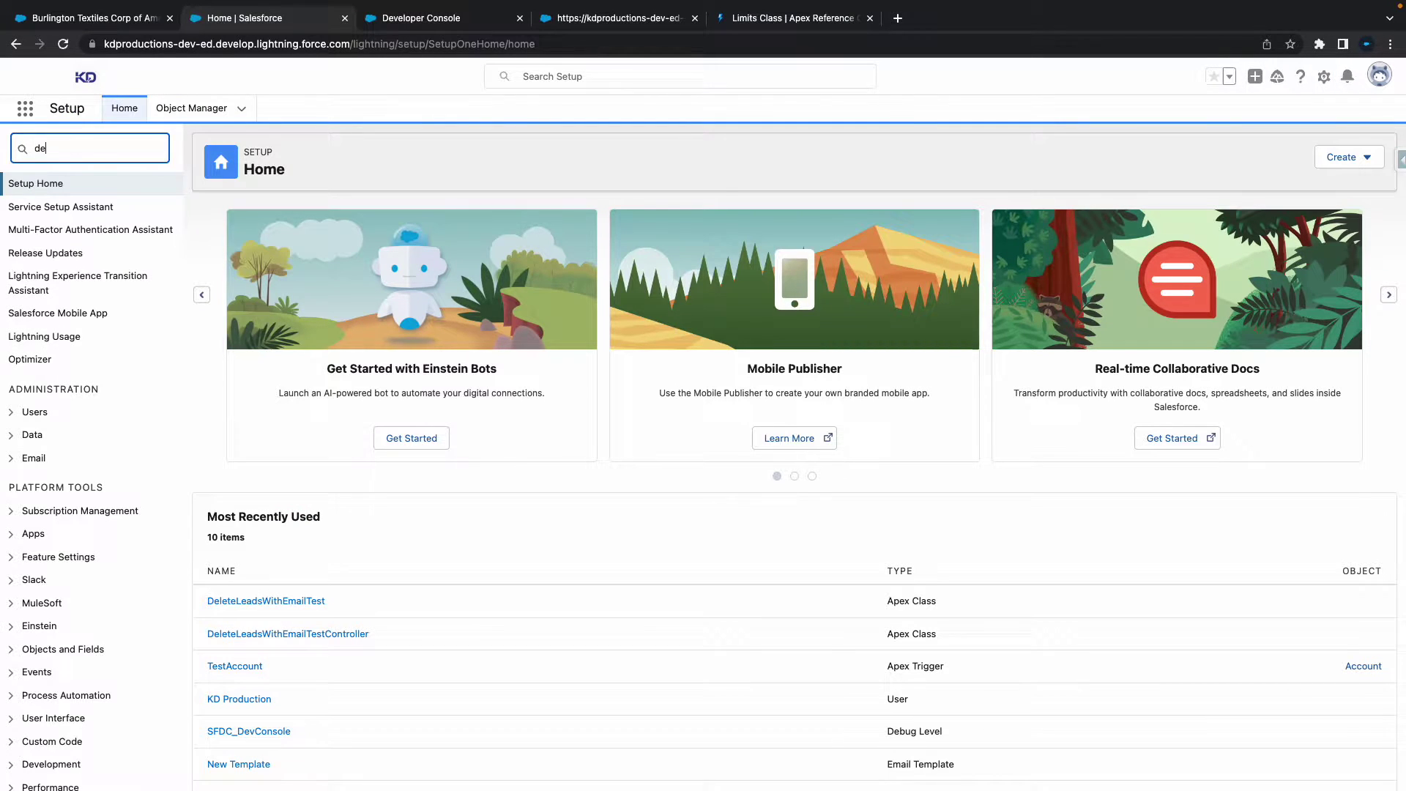
{"action": "left_click", "coordinate": [69, 301]}
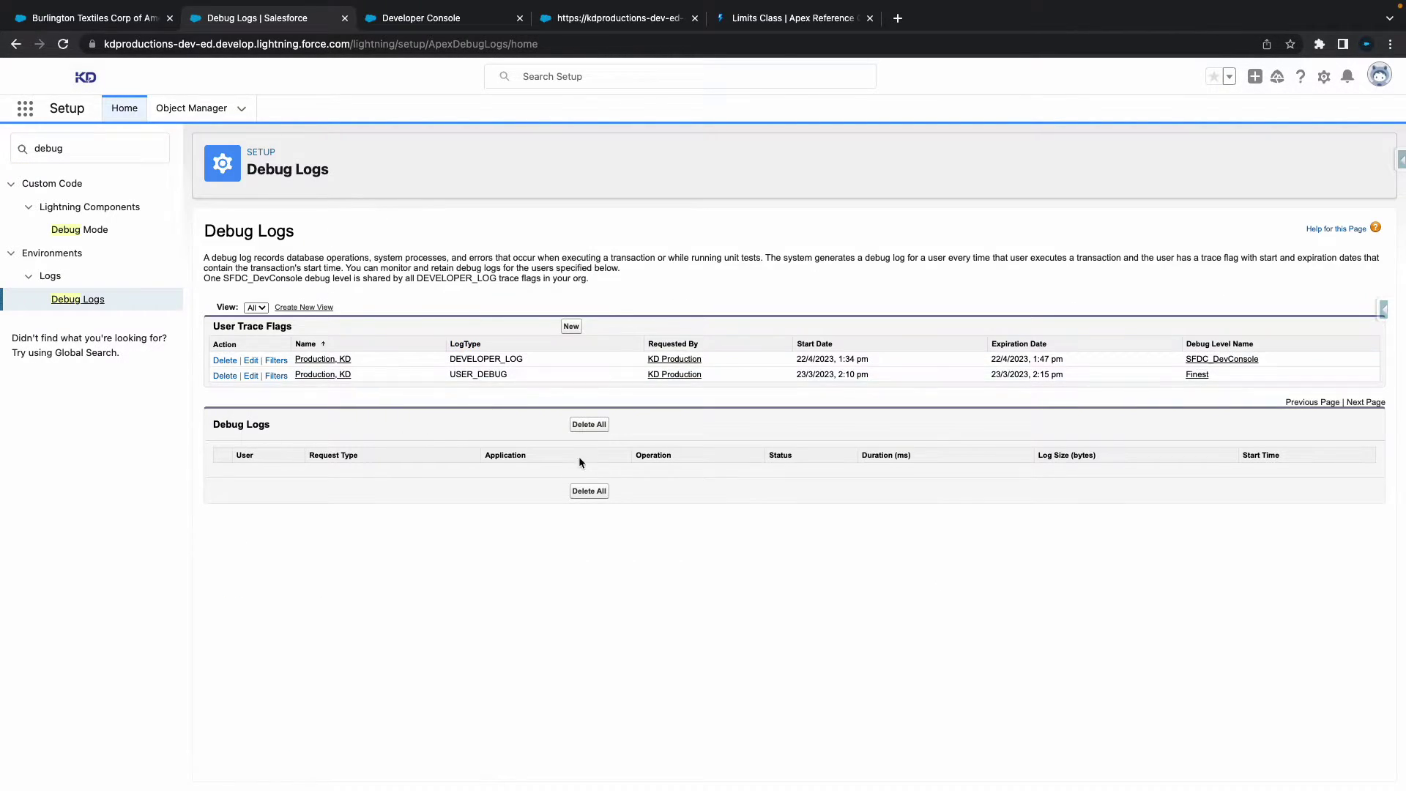
Open Debug > Change Log Levels in Developer Console and start adding a user trace flag
{"action": "left_click", "coordinate": [423, 18]}
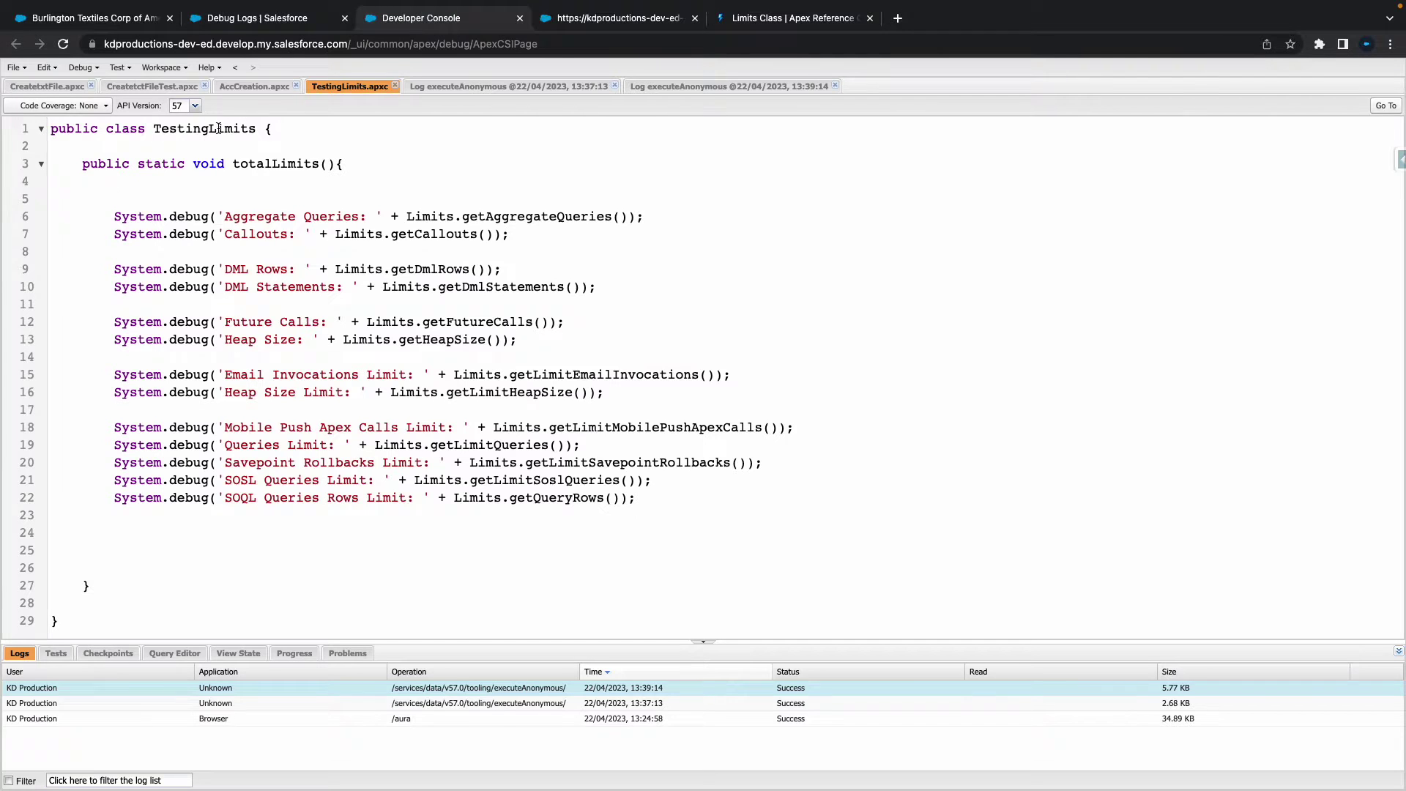
{"action": "left_click", "coordinate": [97, 70]}
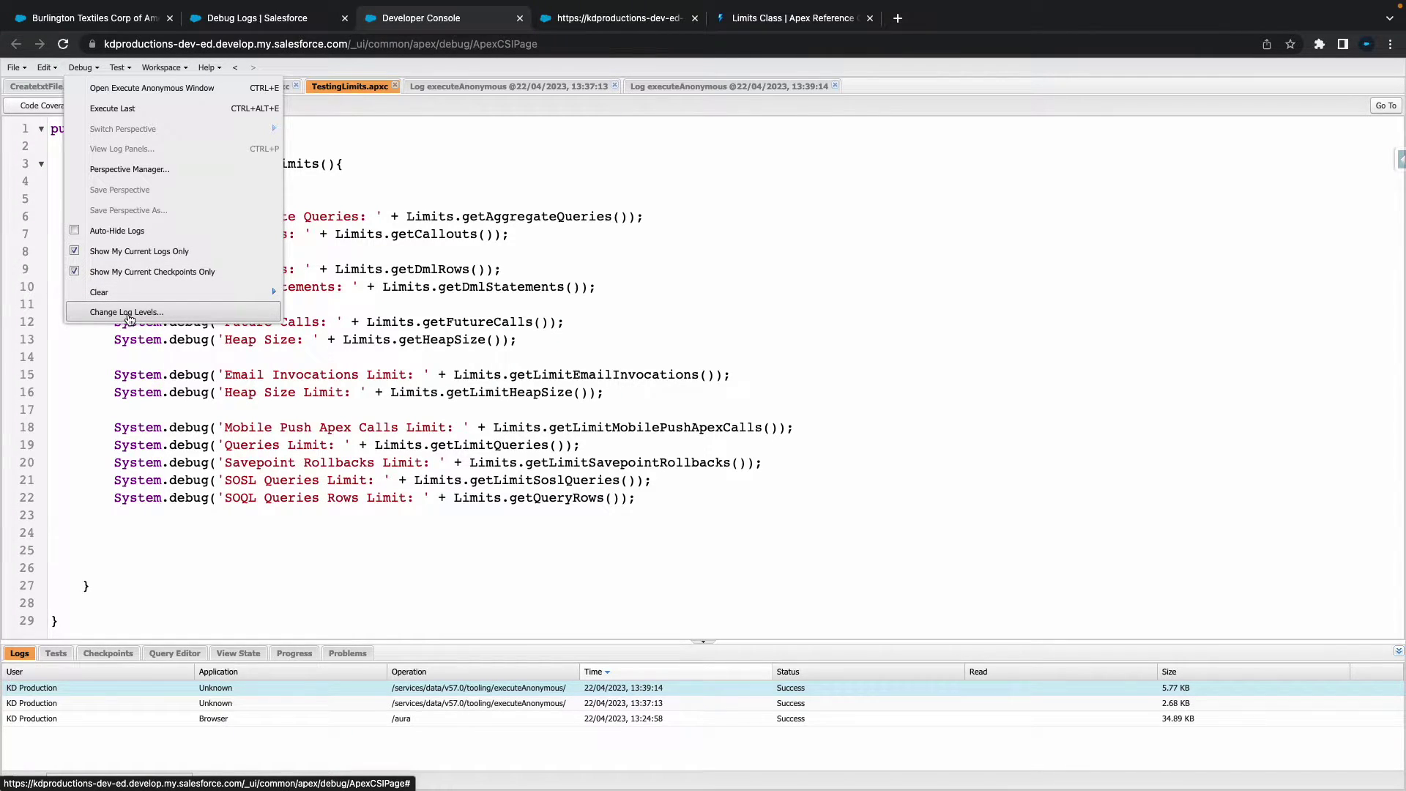
{"action": "left_click", "coordinate": [128, 315]}
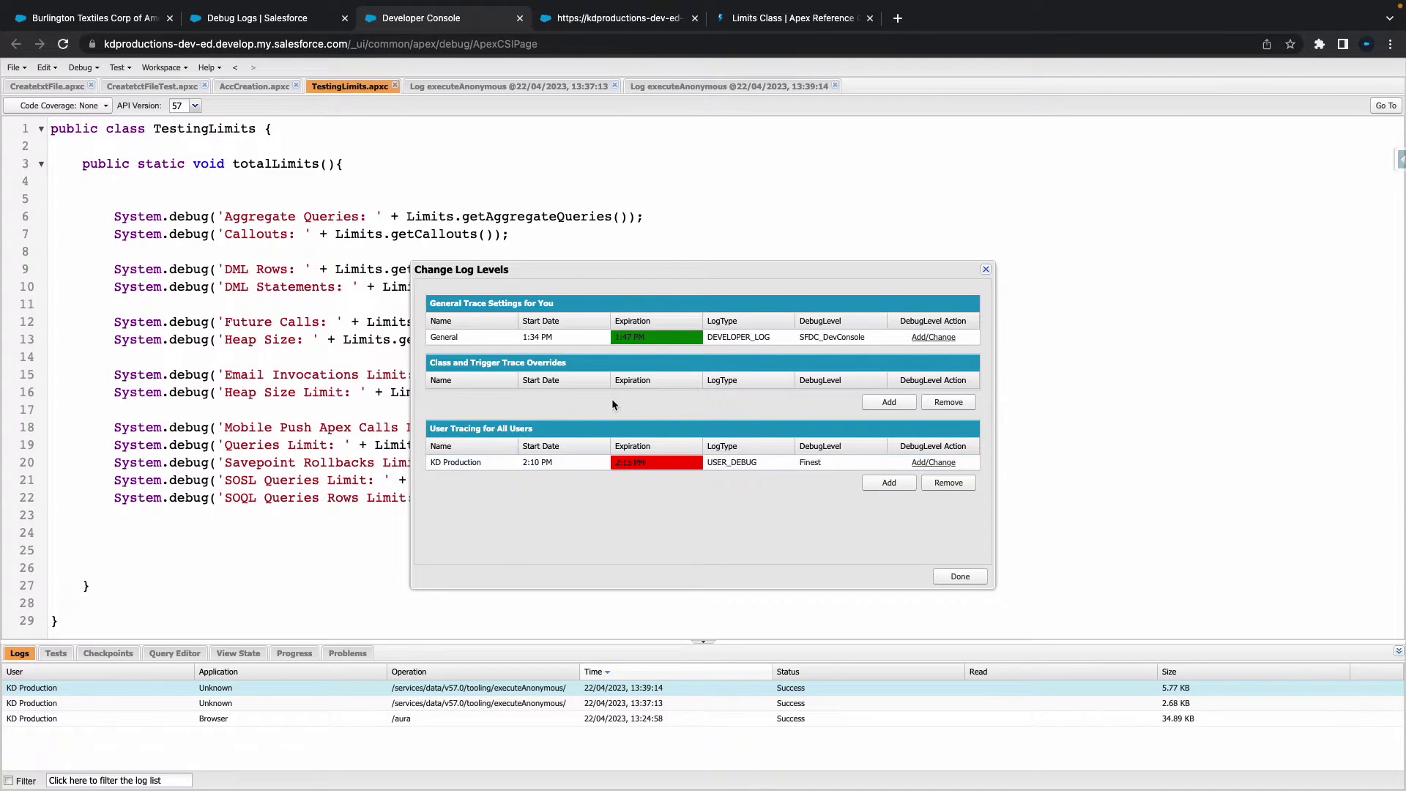
{"action": "left_click", "coordinate": [894, 486]}
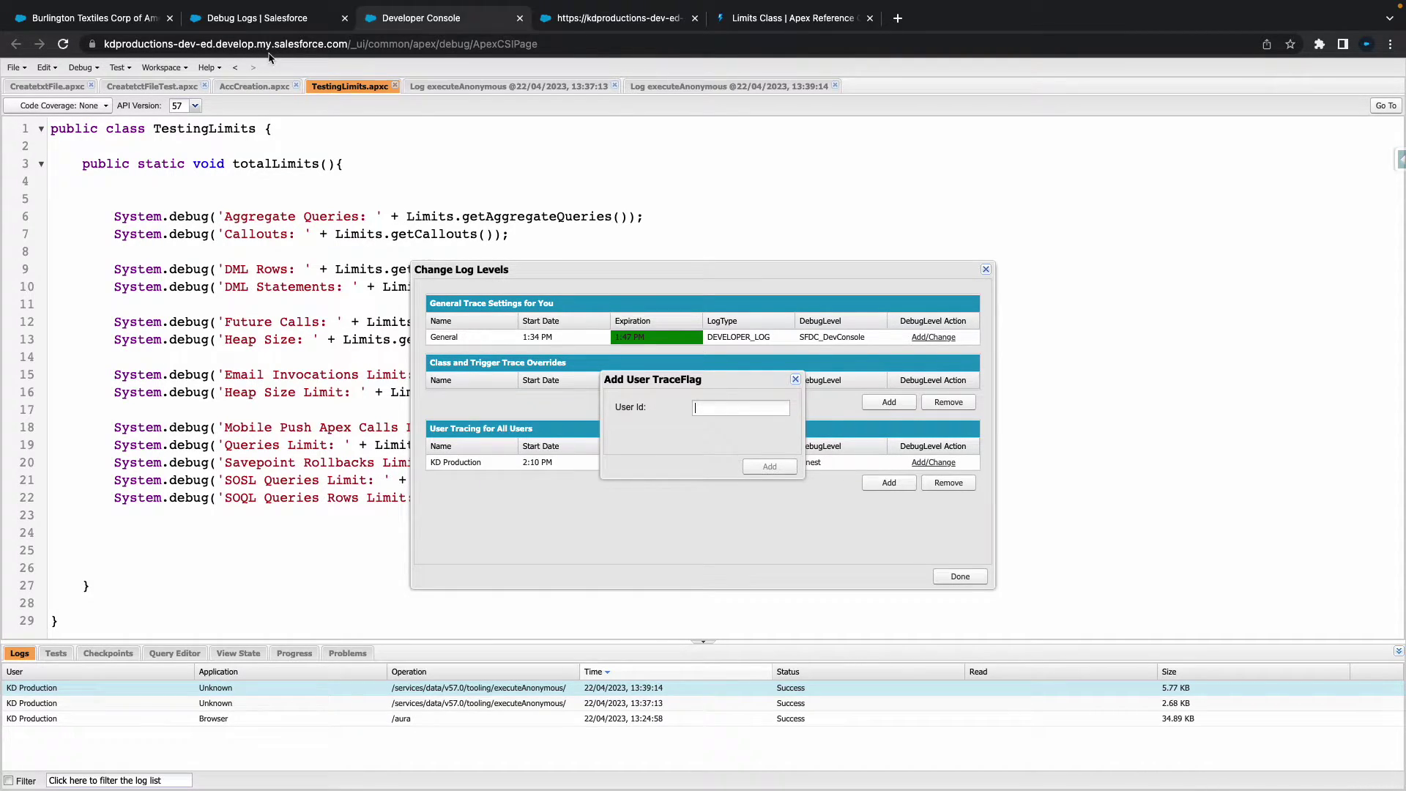
{"action": "left_click", "coordinate": [103, 21]}
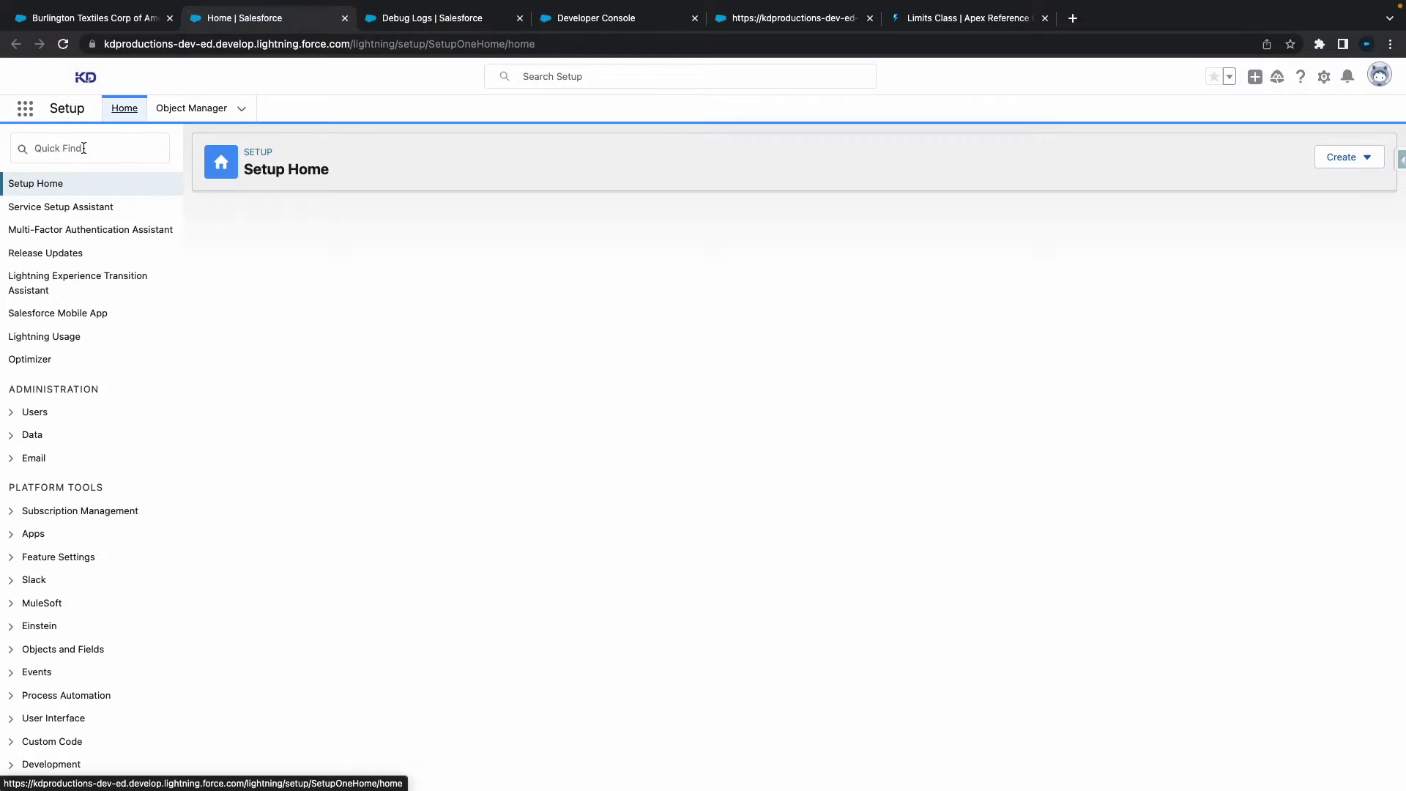
Global-search 'kd', open the user's record, and select its Id in the page address
{"action": "left_click", "coordinate": [91, 18]}
{"action": "left_click", "coordinate": [573, 76]}
{"action": "type", "text": "kd p"}
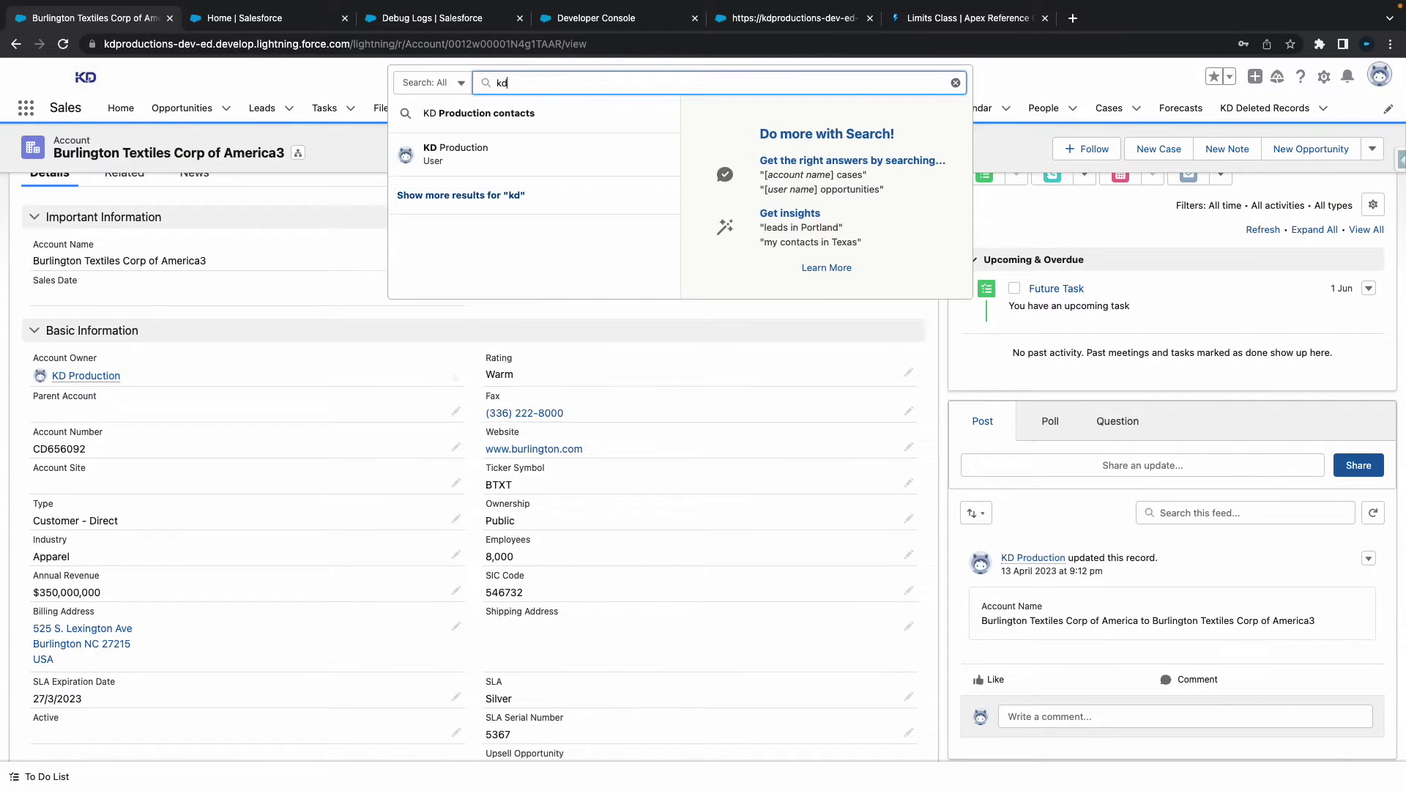
{"action": "type", "text": "r"}
{"action": "key", "text": "BackSpace"}
{"action": "key", "text": "BackSpace"}
{"action": "key", "text": "BackSpace"}
{"action": "key", "text": "Return"}
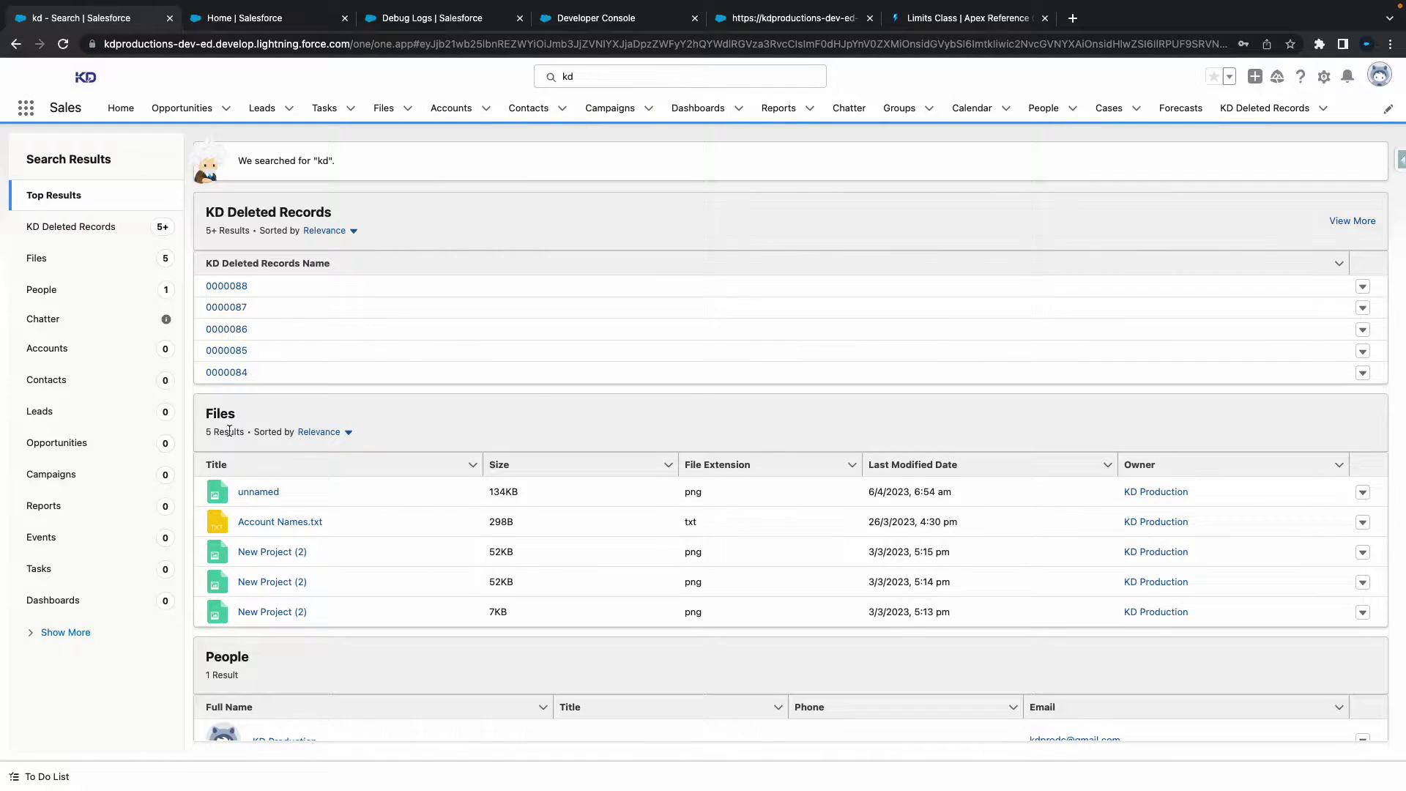
{"action": "scroll", "coordinate": [229, 432], "scroll_direction": "down", "scroll_amount": 3}
{"action": "left_click", "coordinate": [287, 580]}
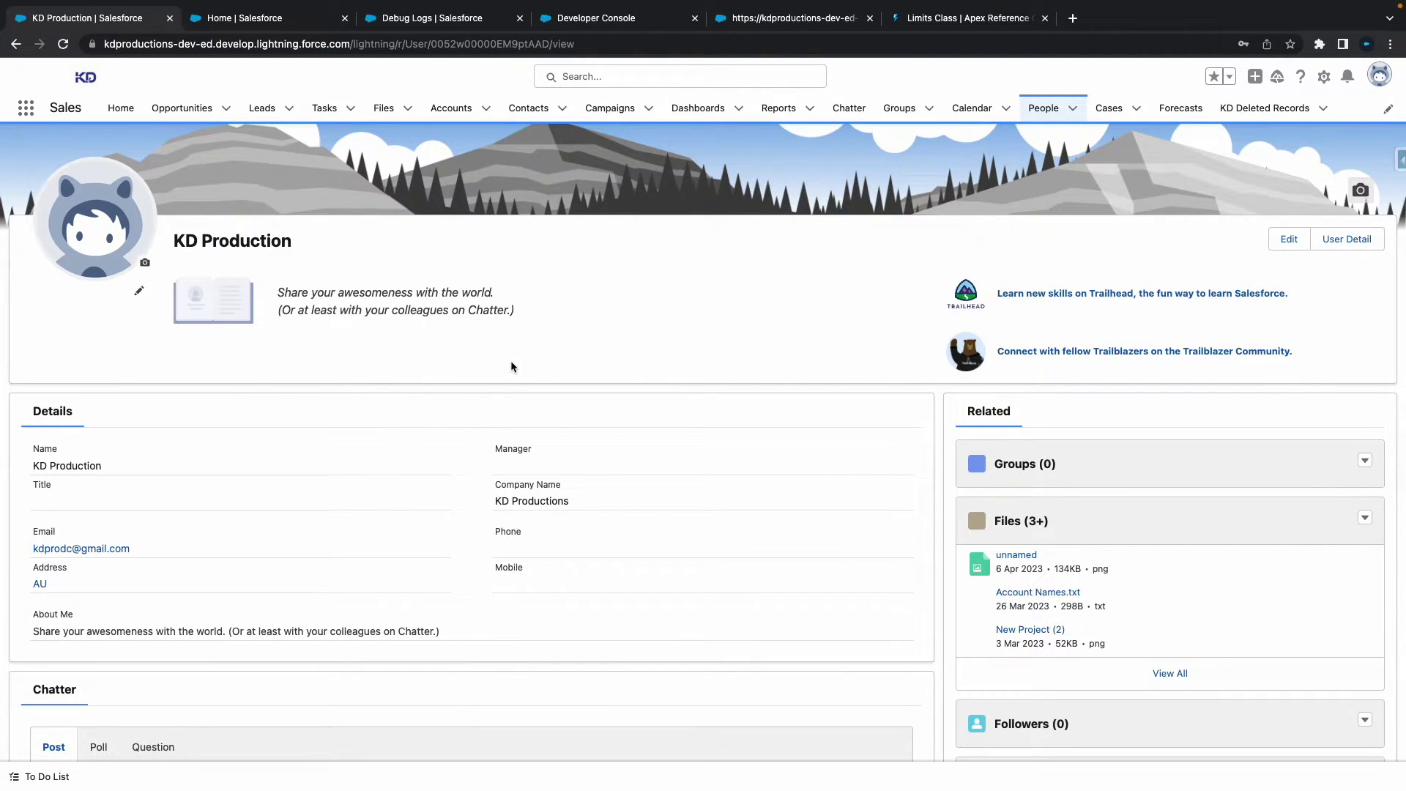
{"action": "double_click", "coordinate": [481, 44]}
{"action": "key", "text": "super+c"}
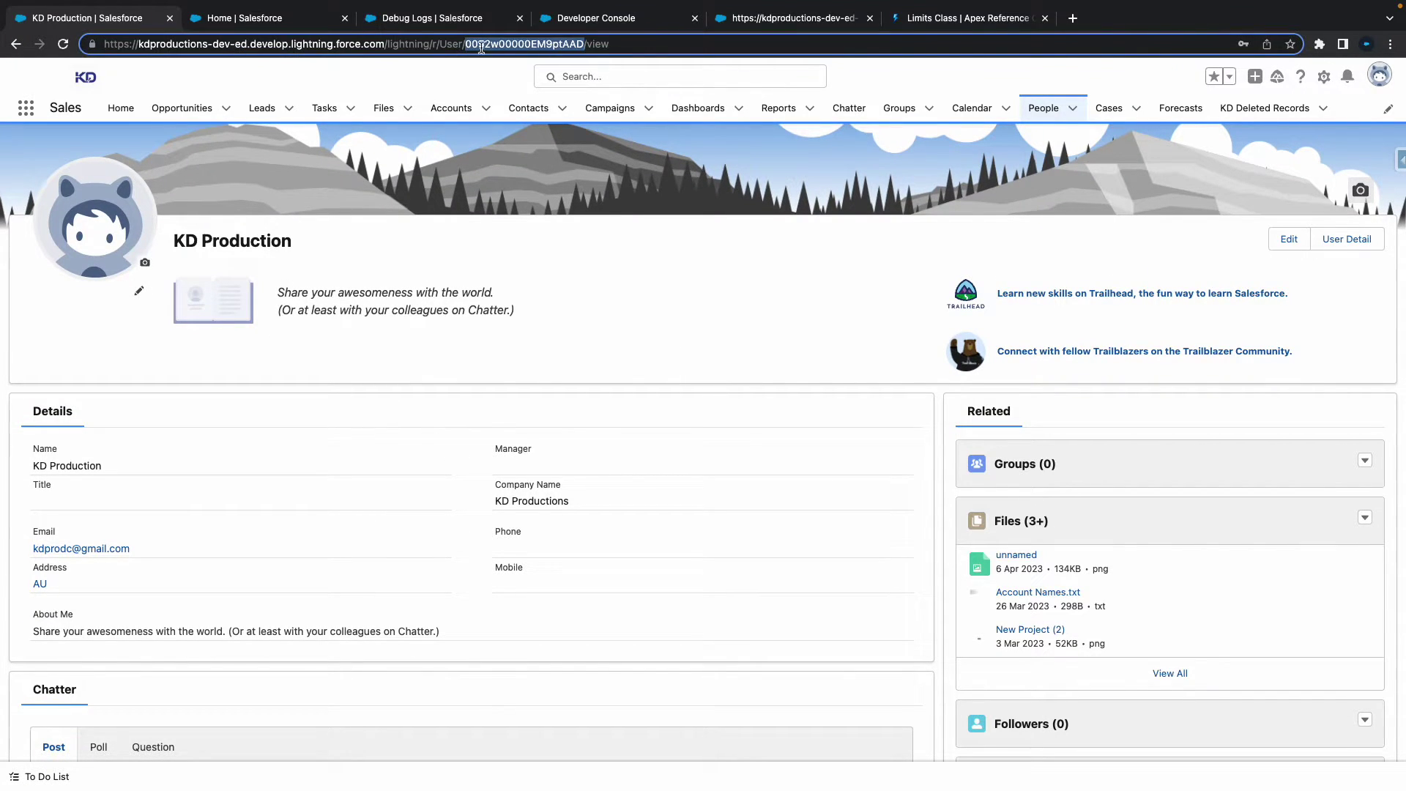
Paste the user Id, add the trace flag, and set its start time to 1:45 PM
{"action": "left_click", "coordinate": [593, 18]}
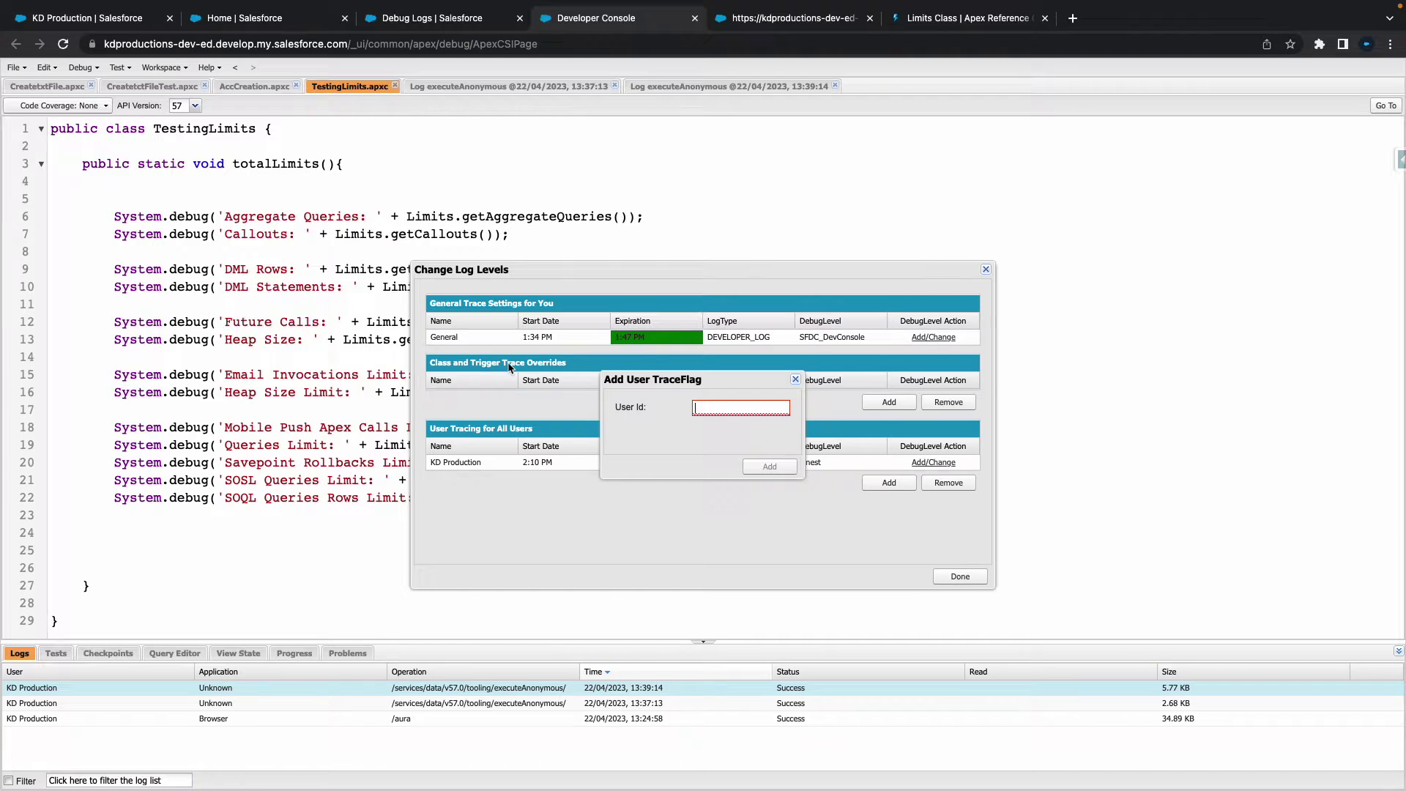
{"action": "key", "text": "super+v"}
{"action": "left_click", "coordinate": [765, 466]}
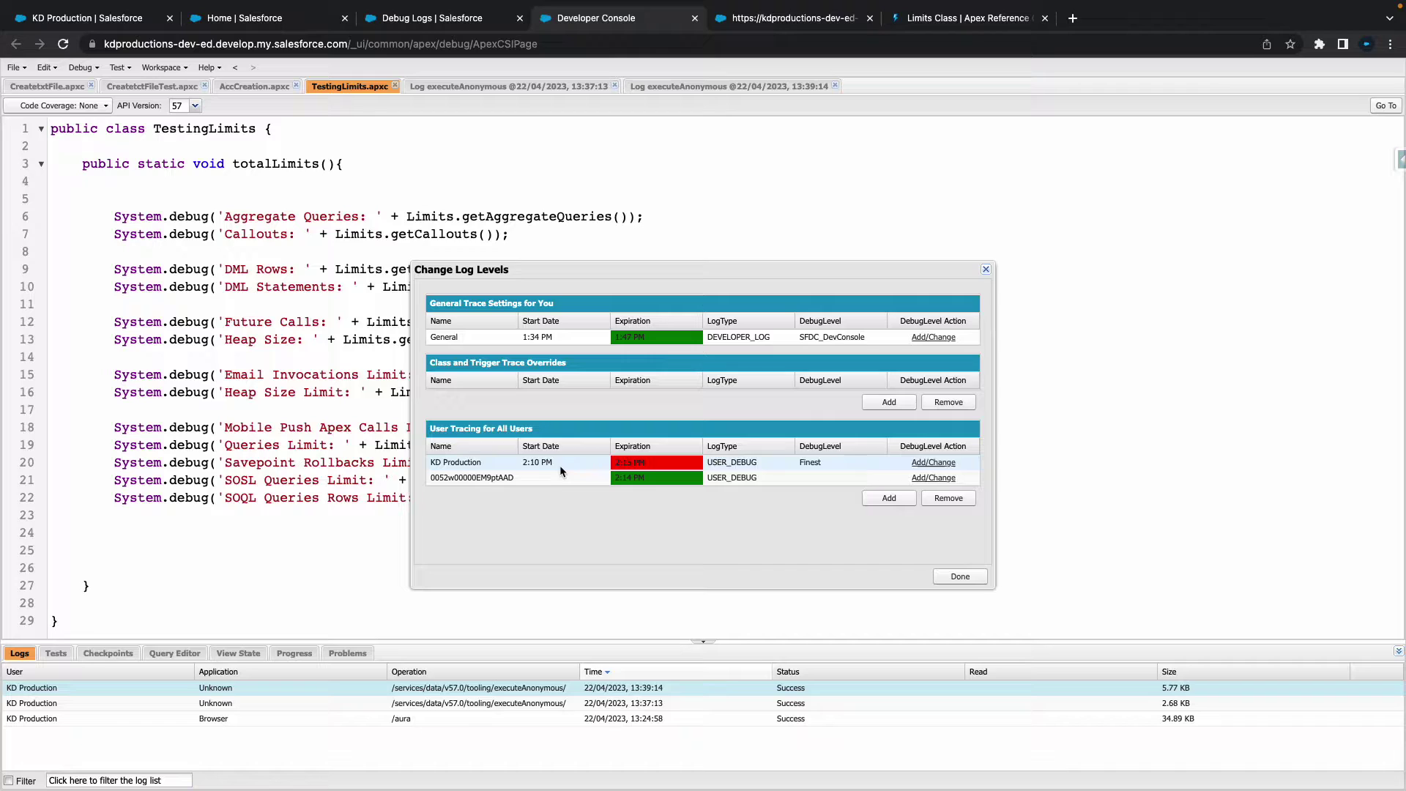
{"action": "left_click", "coordinate": [530, 476]}
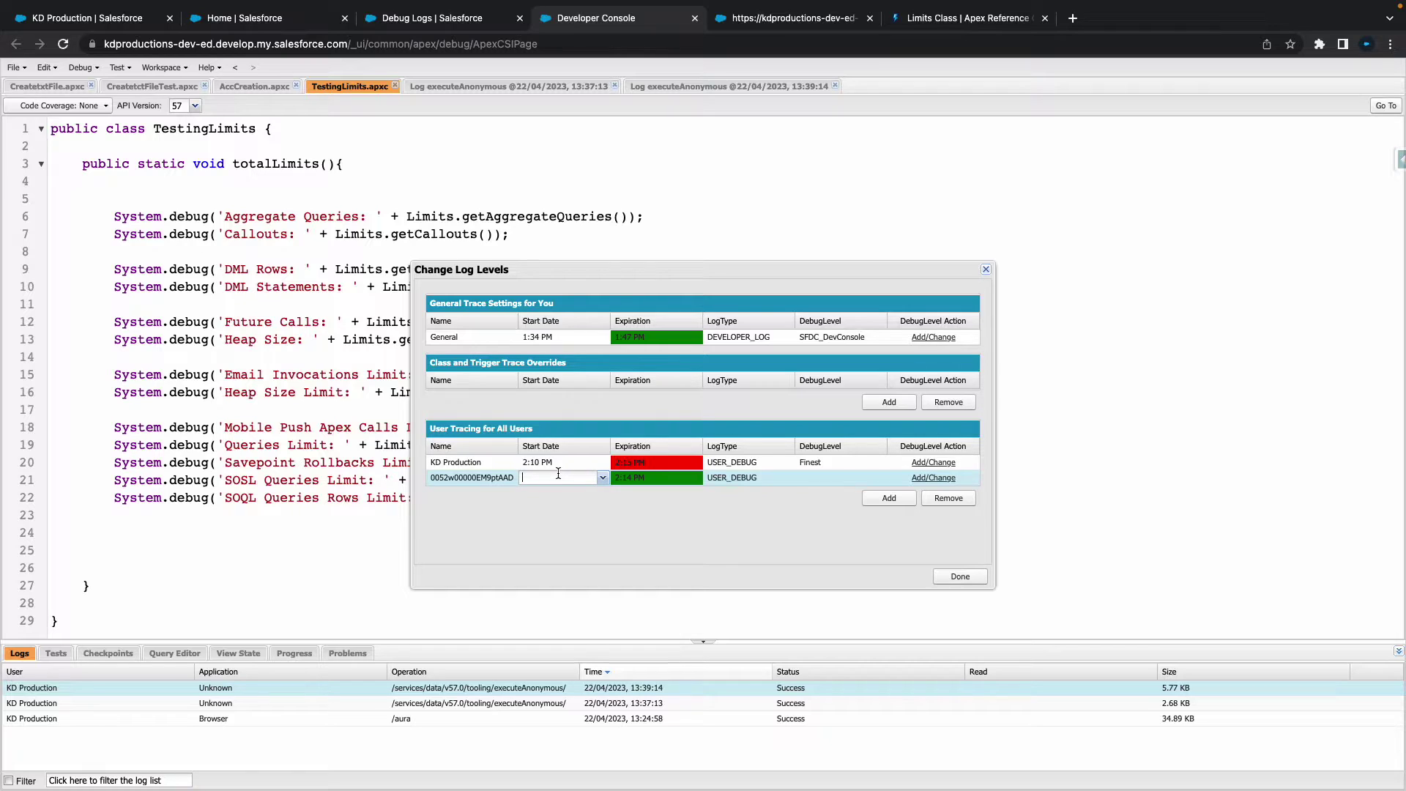
{"action": "type", "text": "1"}
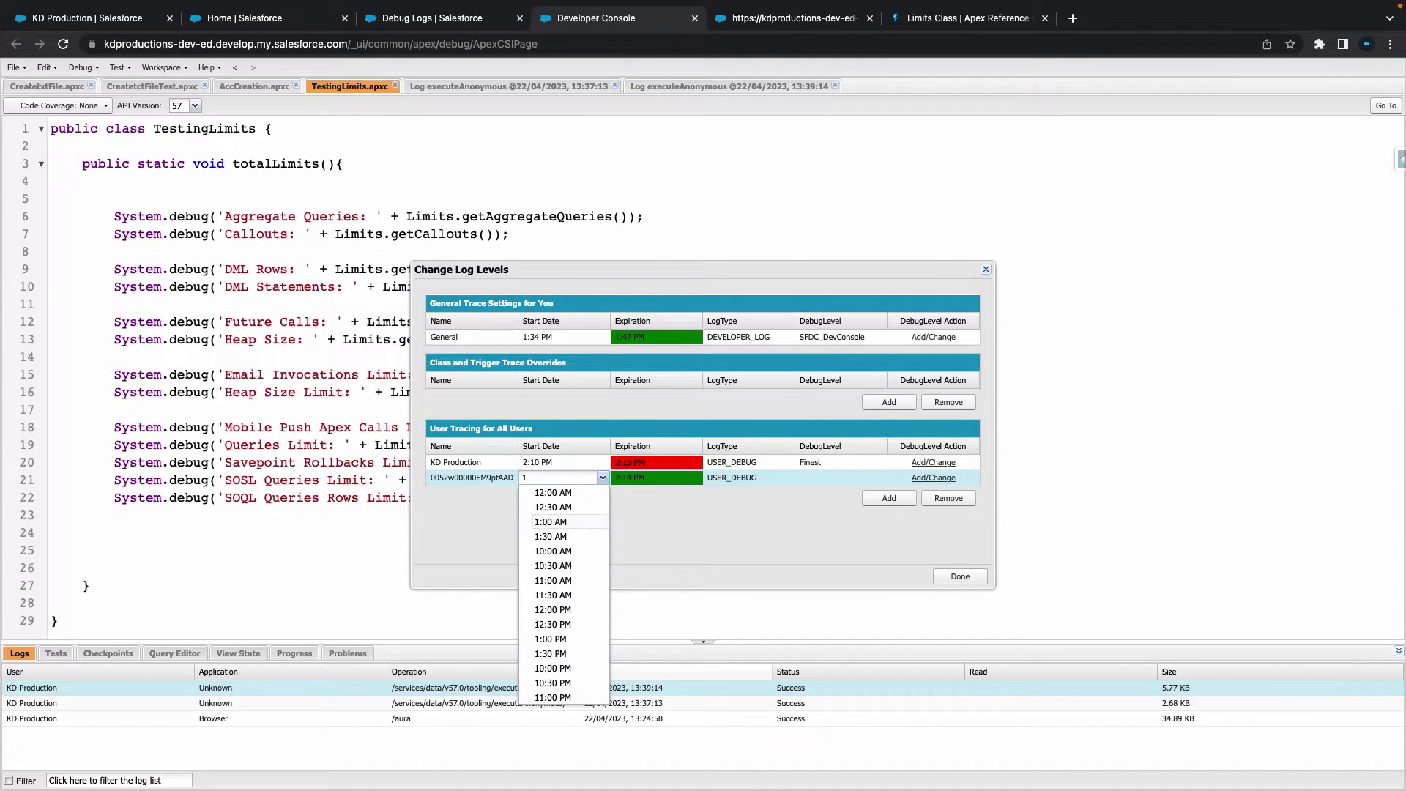
{"action": "type", "text": ":"}
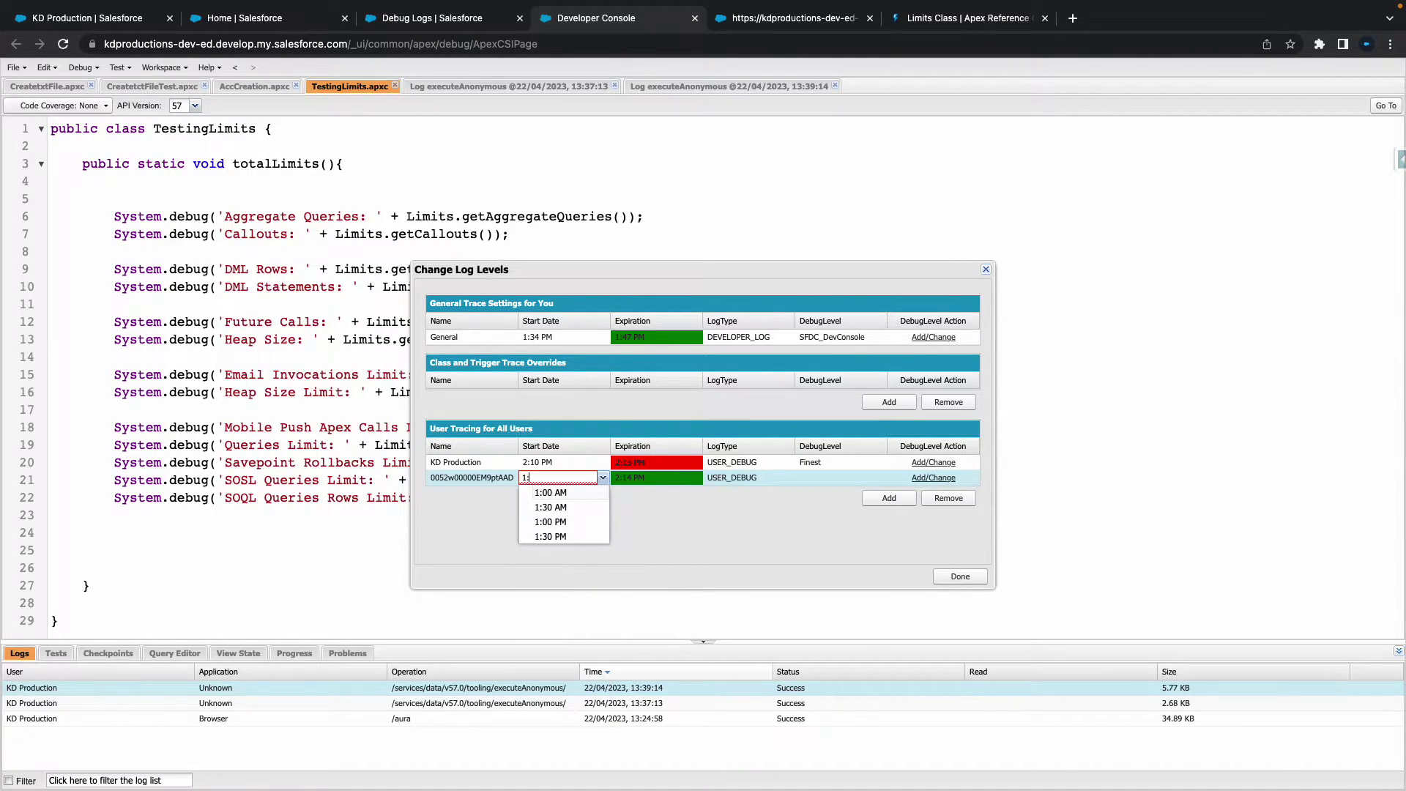
{"action": "type", "text": "45"}
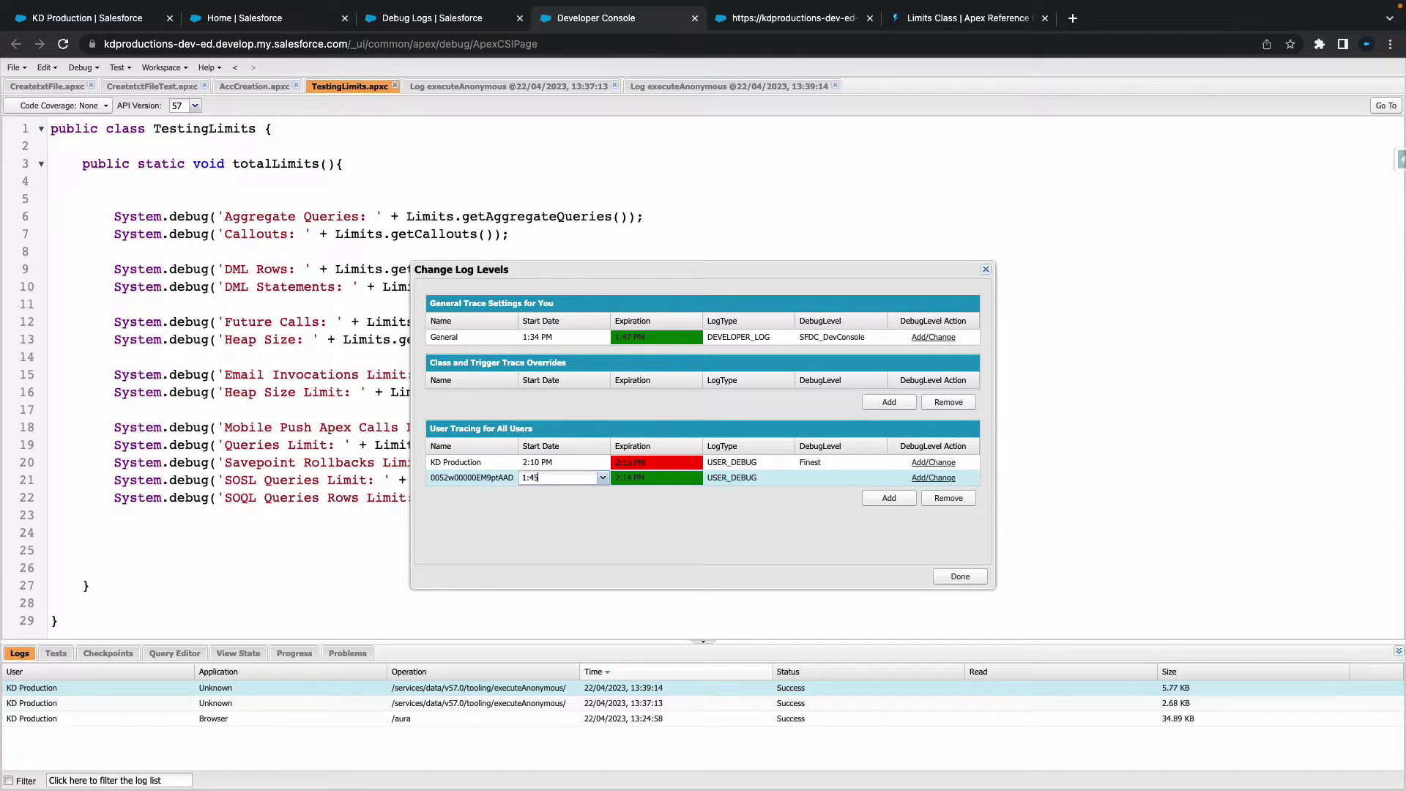
{"action": "type", "text": "PM"}
{"action": "key", "text": "Return"}
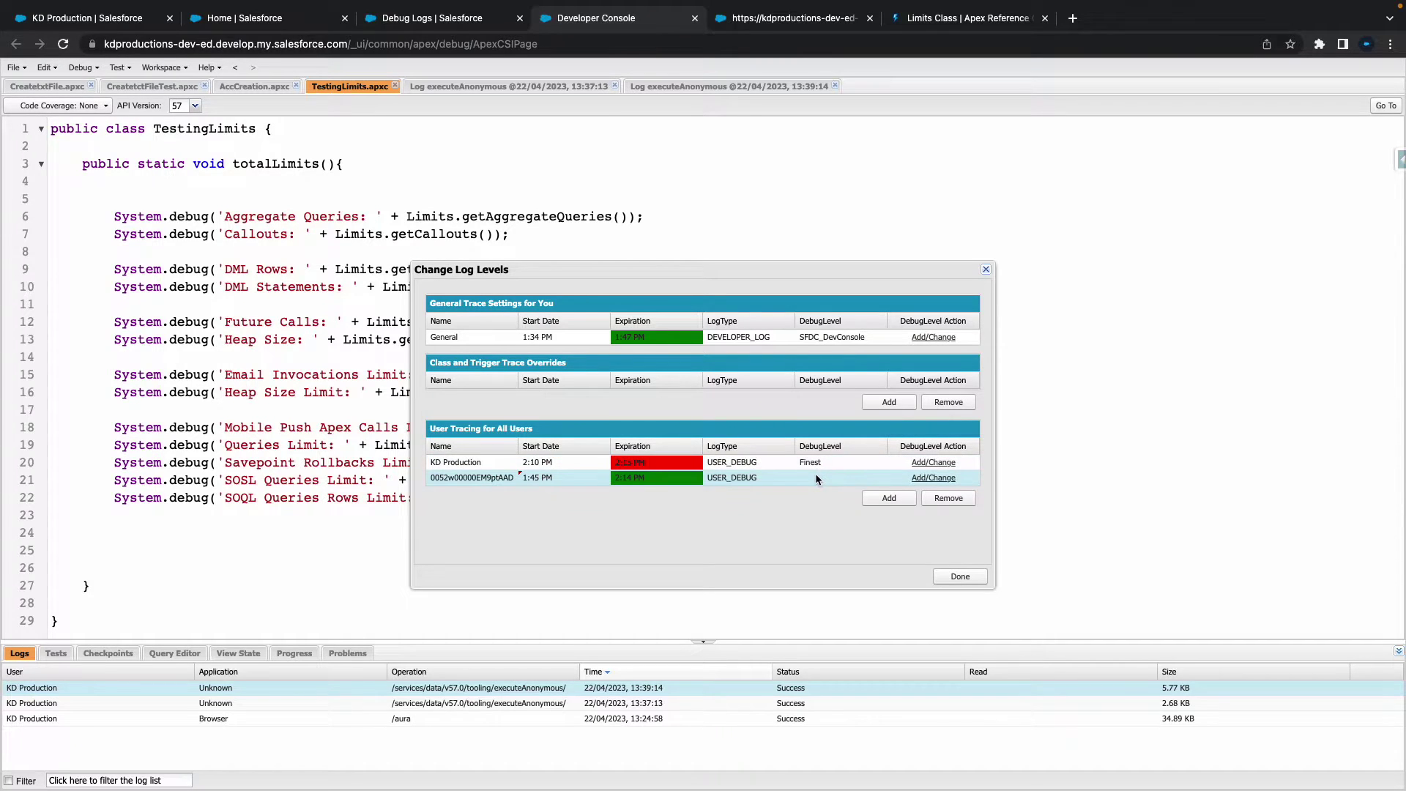
Give the new USER_DEBUG trace flag the Finest debug level and close both dialogs
{"action": "left_click", "coordinate": [930, 478]}
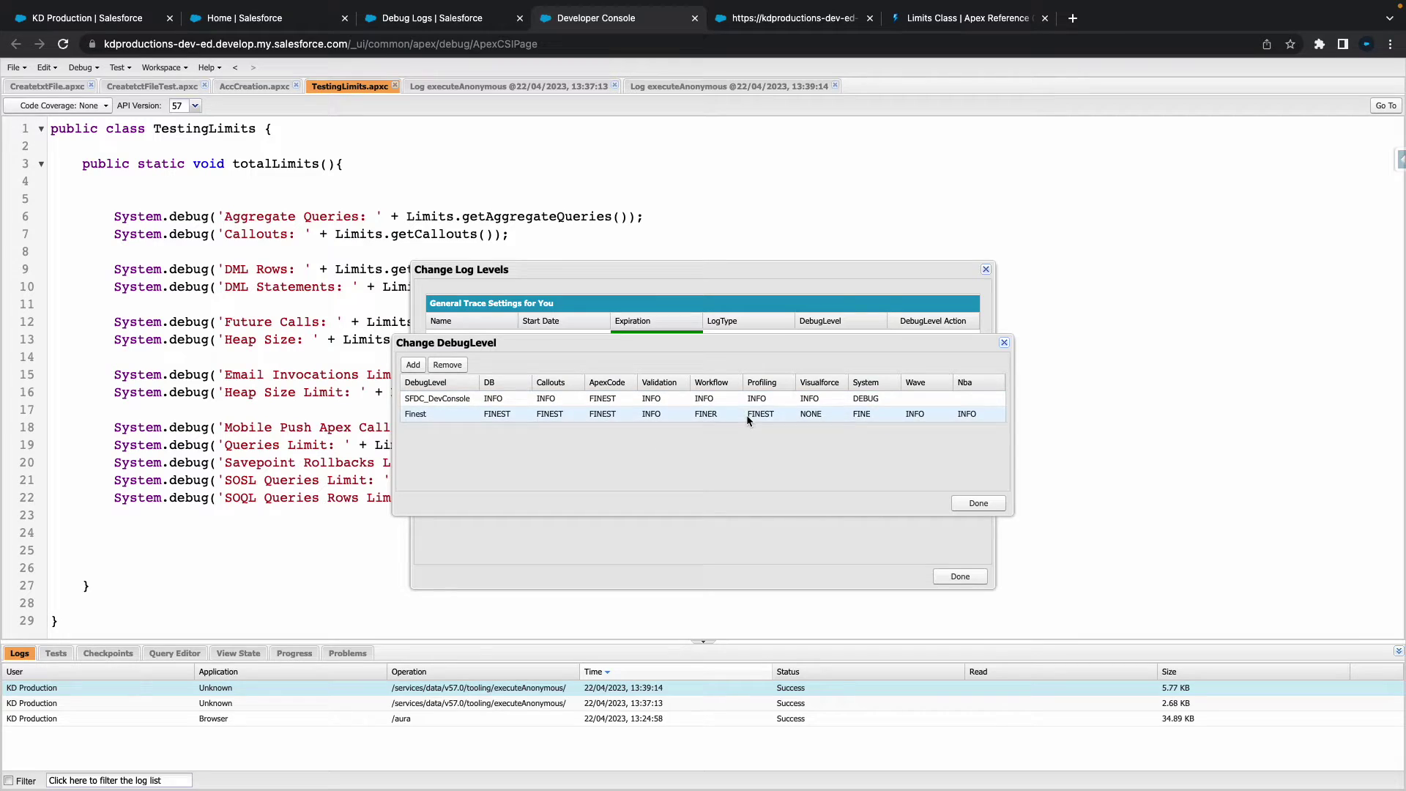
{"action": "left_click", "coordinate": [426, 414]}
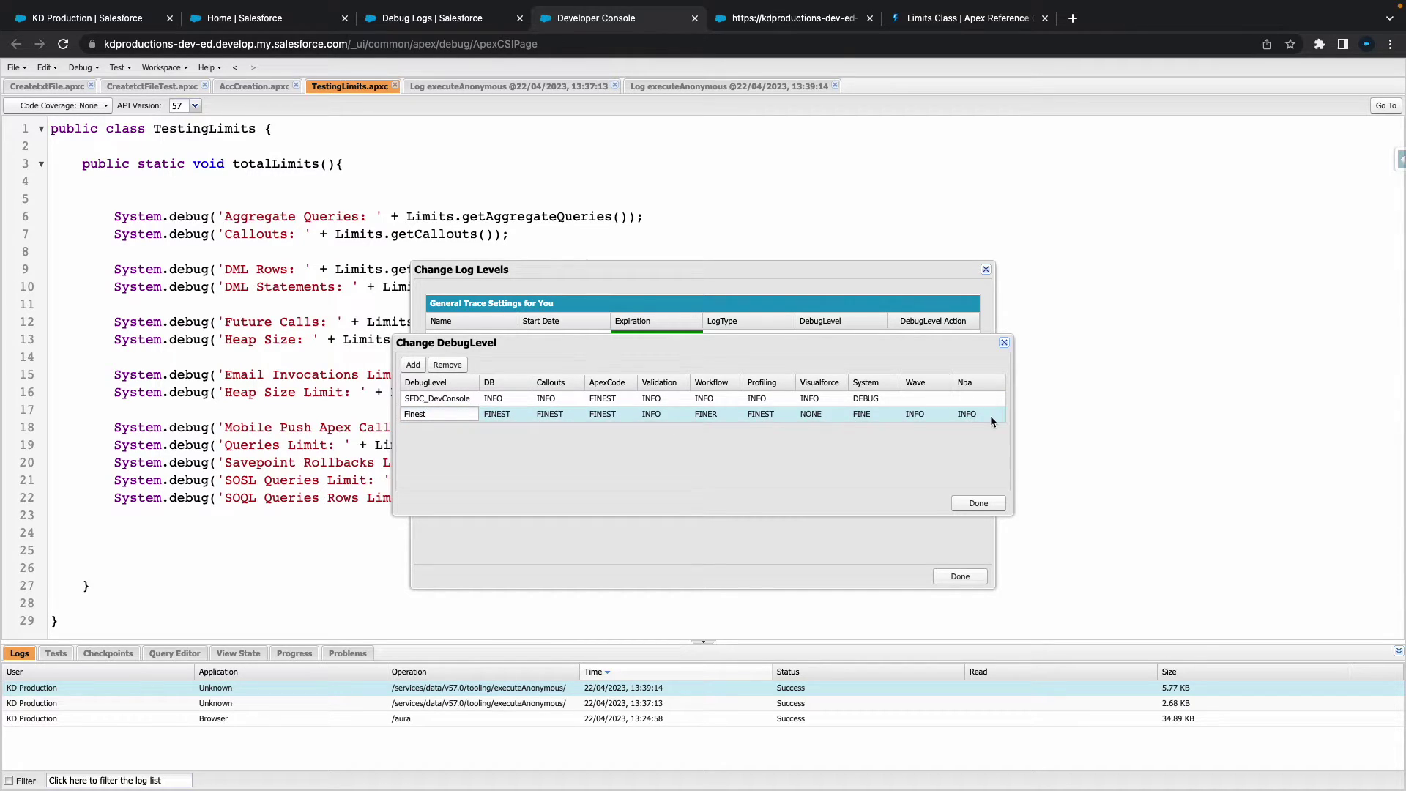
{"action": "left_click", "coordinate": [981, 504]}
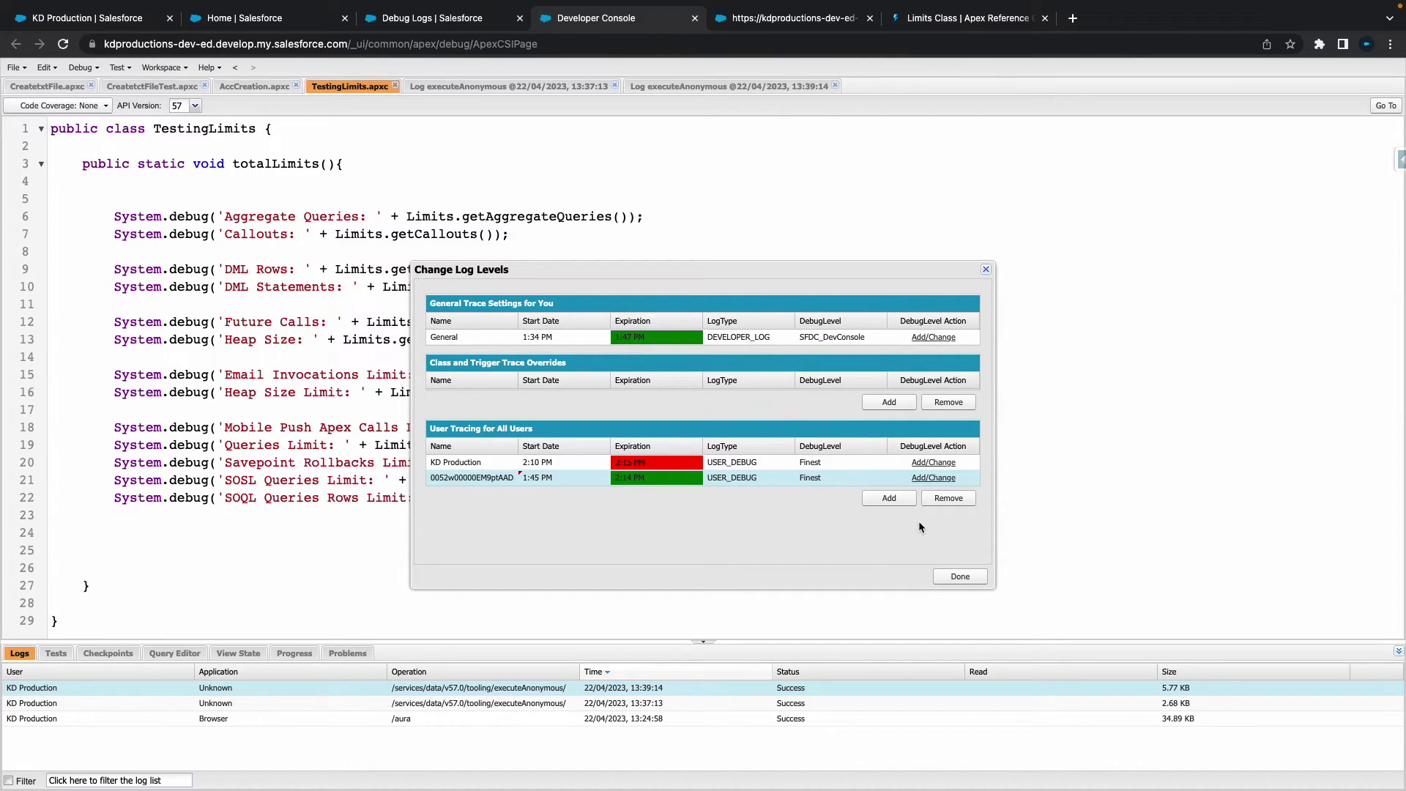
{"action": "left_click", "coordinate": [962, 579]}
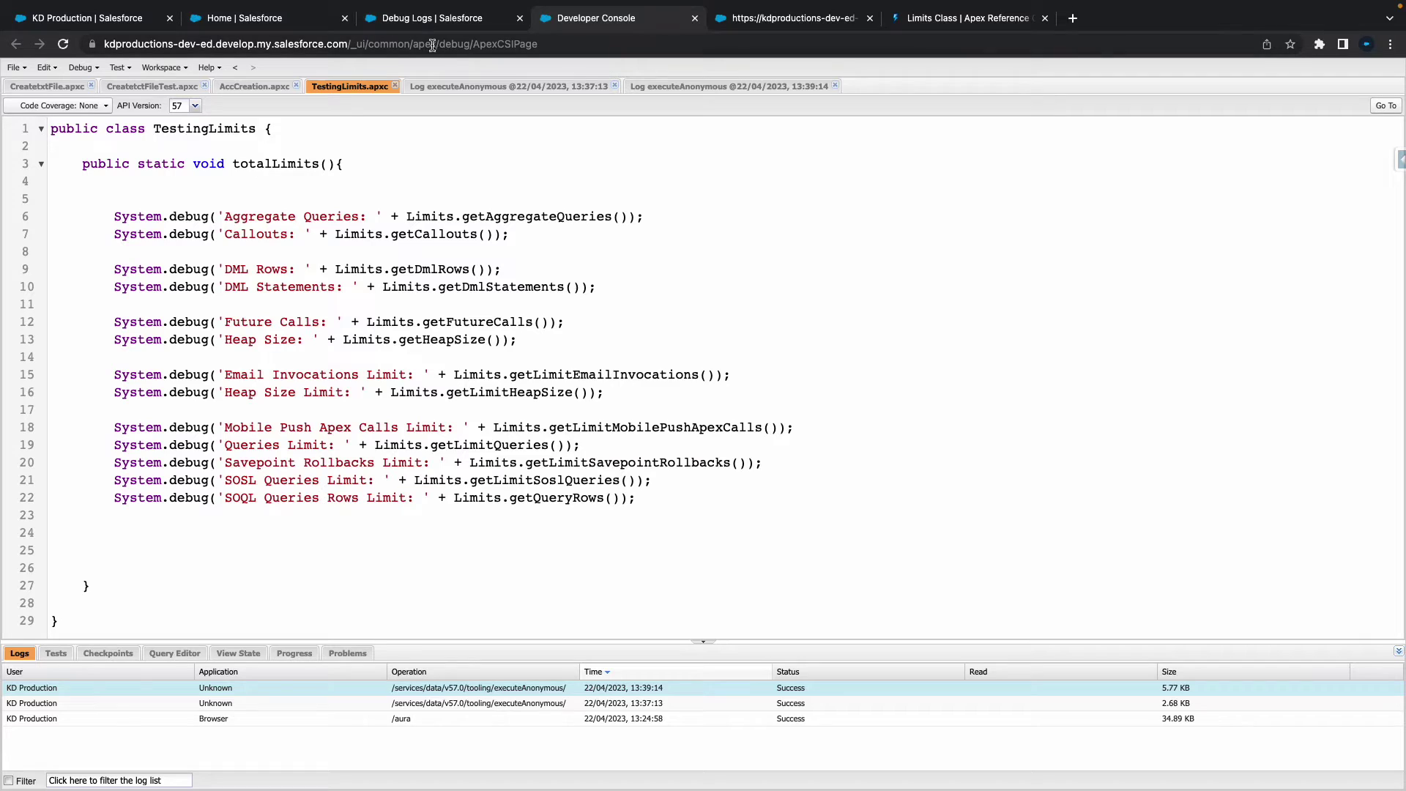
Reload Debug Logs and compare start dates, highlighting the new 22/4/2023 1:45 pm flag
{"action": "left_click", "coordinate": [433, 20]}
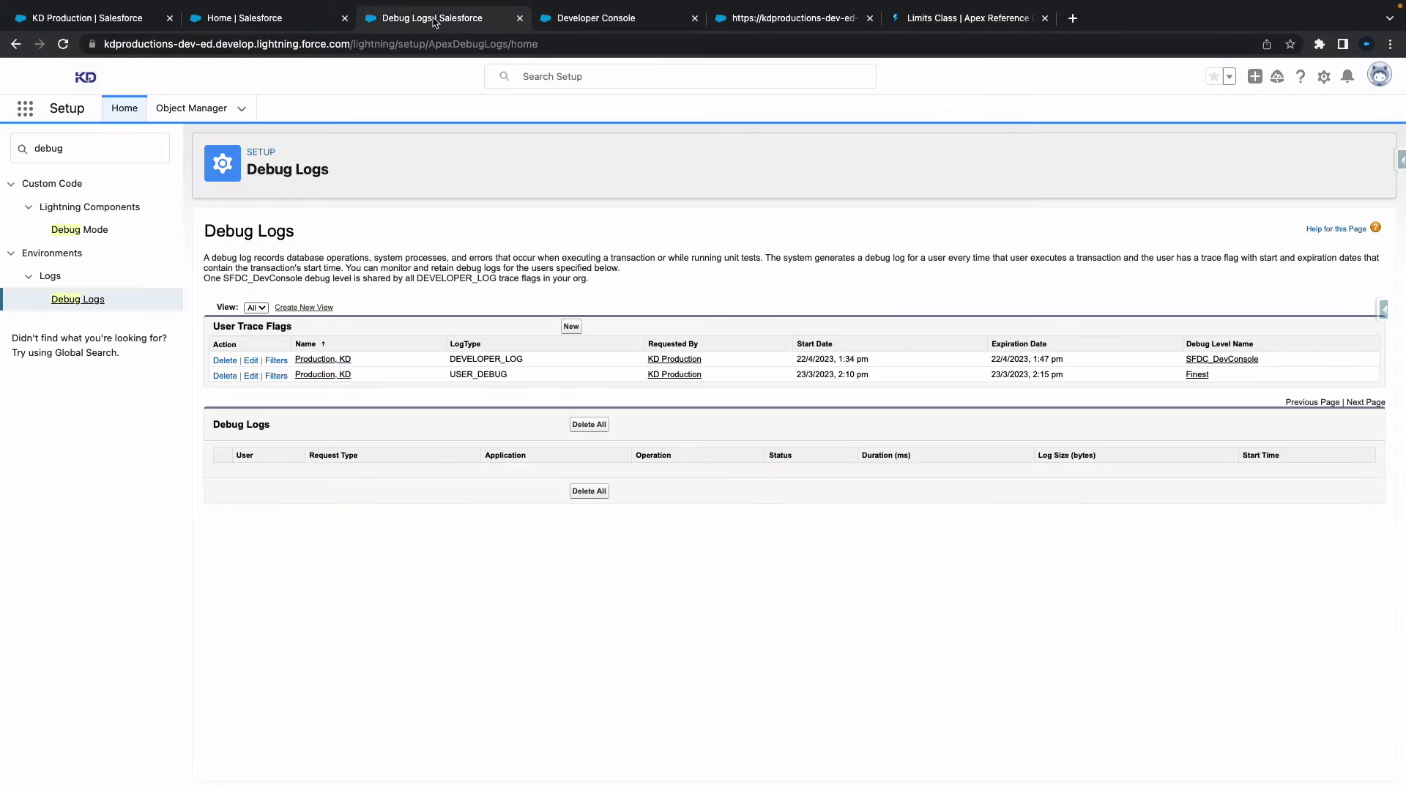
{"action": "left_click", "coordinate": [63, 46]}
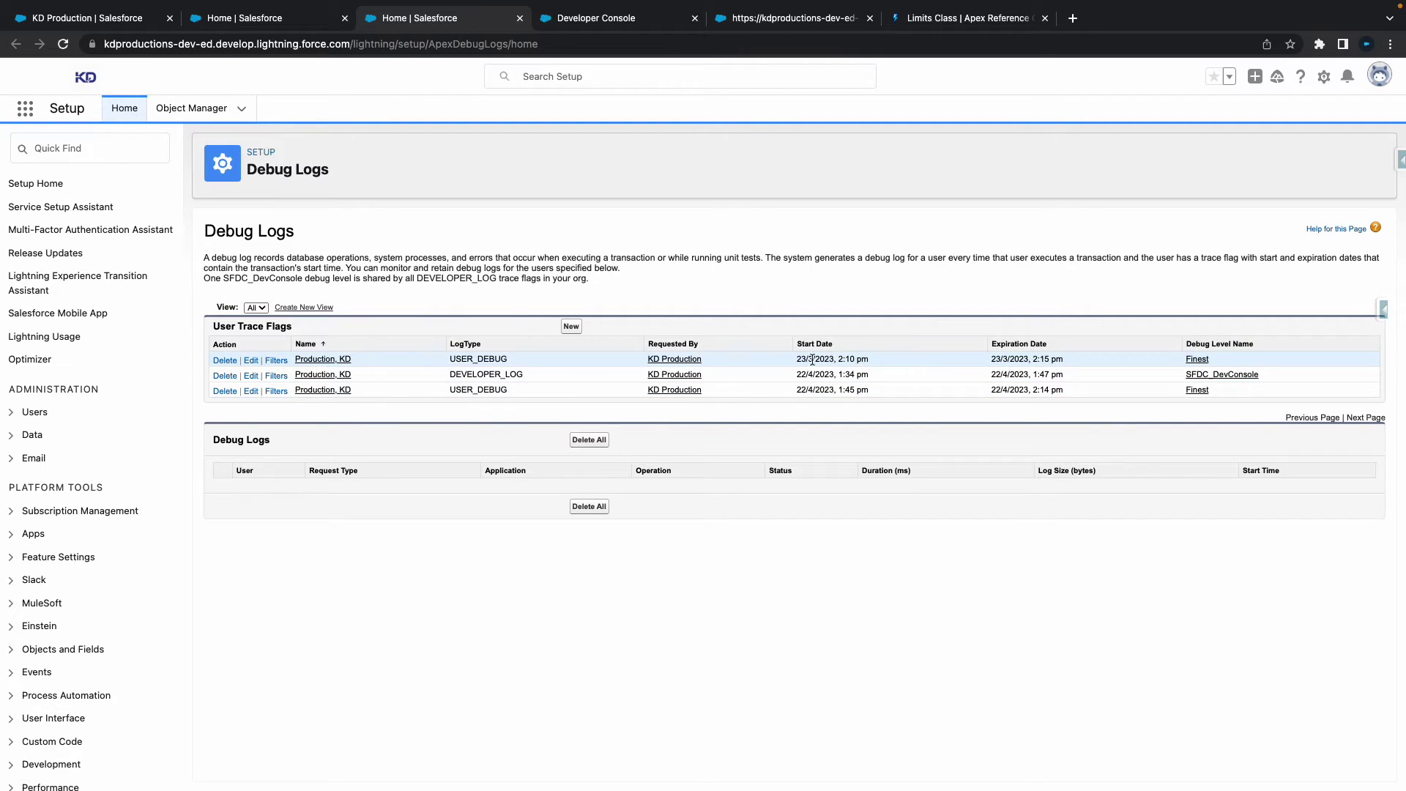
{"action": "left_click_drag", "start_coordinate": [792, 359], "coordinate": [926, 359]}
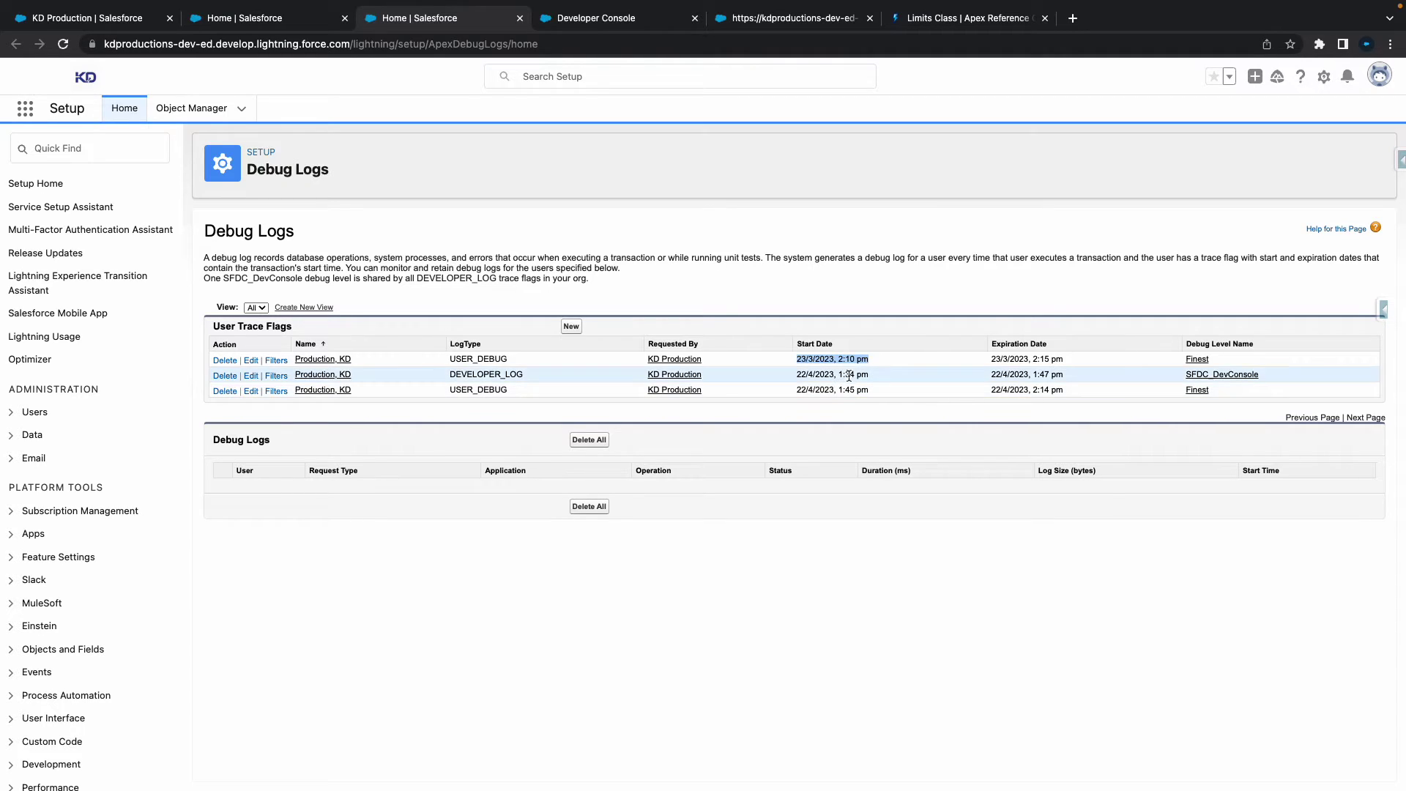
{"action": "left_click", "coordinate": [877, 355]}
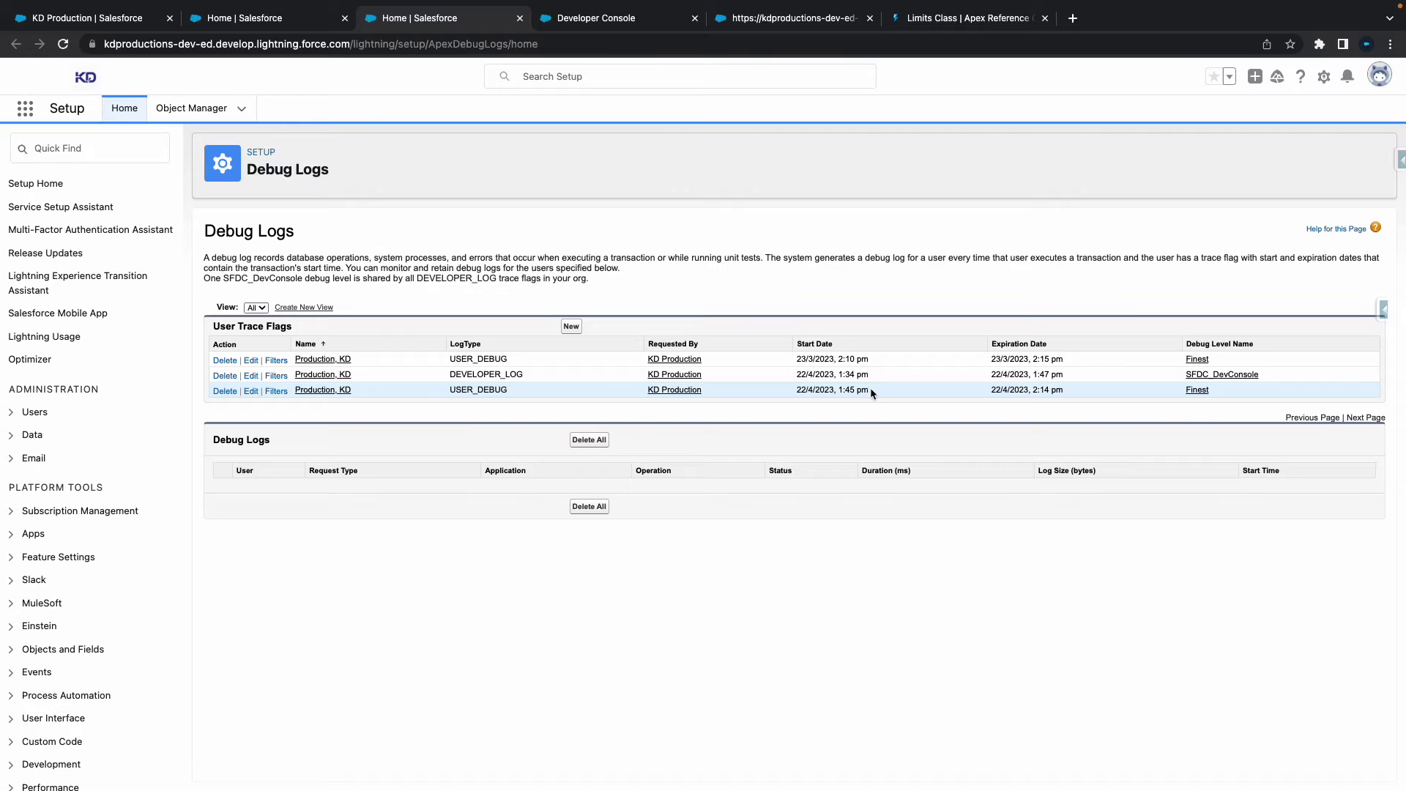
{"action": "left_click_drag", "start_coordinate": [870, 388], "coordinate": [775, 389]}
{"action": "left_click", "coordinate": [810, 358]}
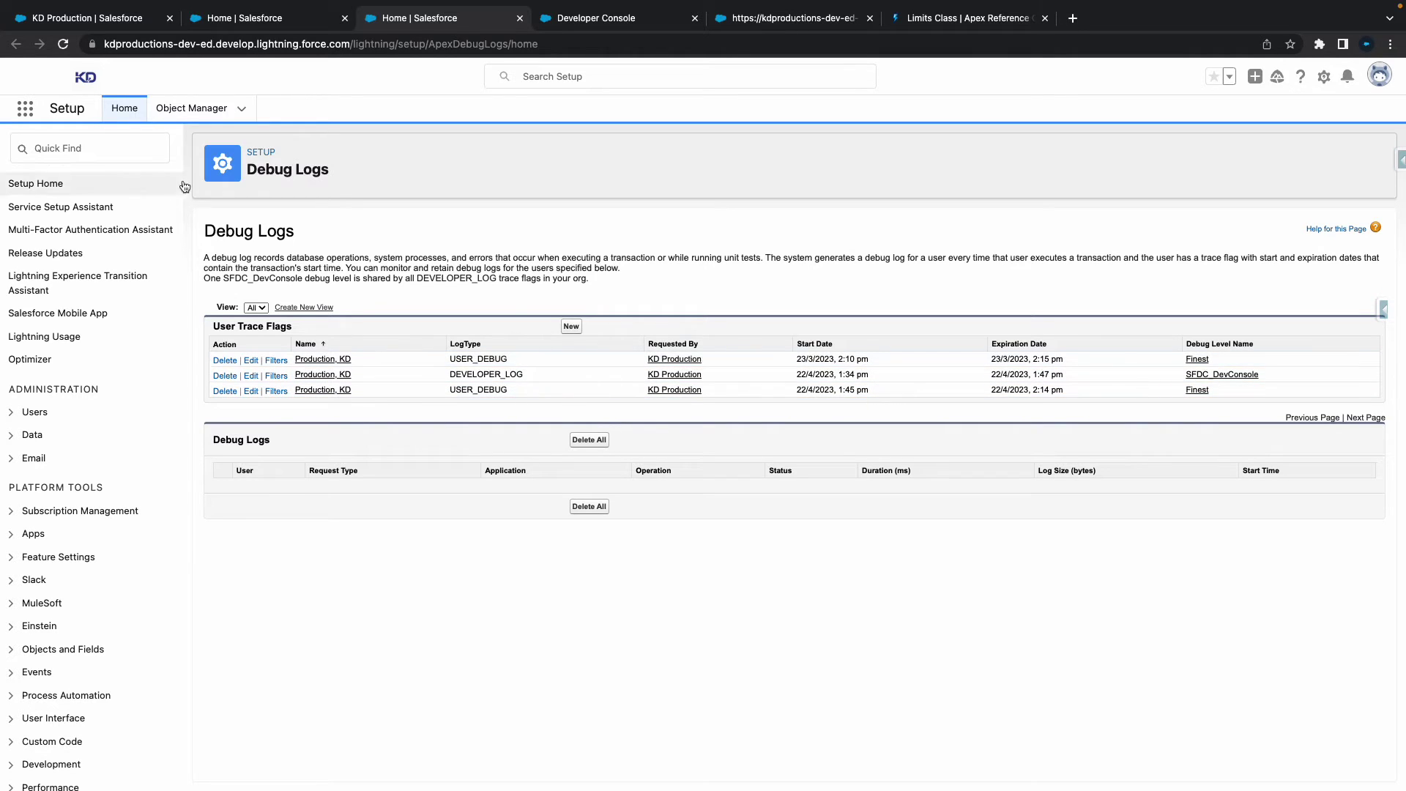
Save a test number in a contact's Home Phone field, then return to Debug Logs
{"action": "left_click", "coordinate": [92, 24]}
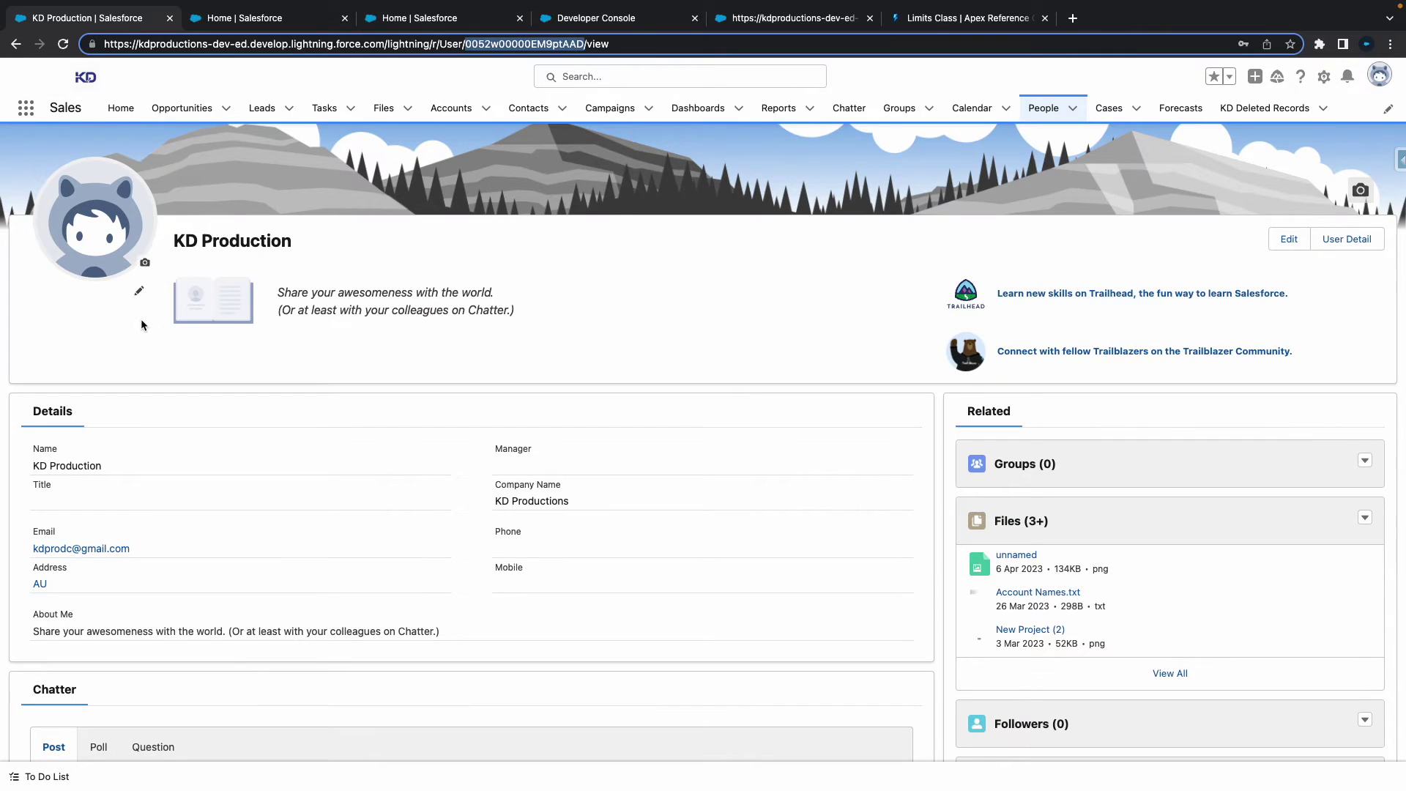
{"action": "left_click", "coordinate": [451, 108]}
{"action": "left_click", "coordinate": [528, 108]}
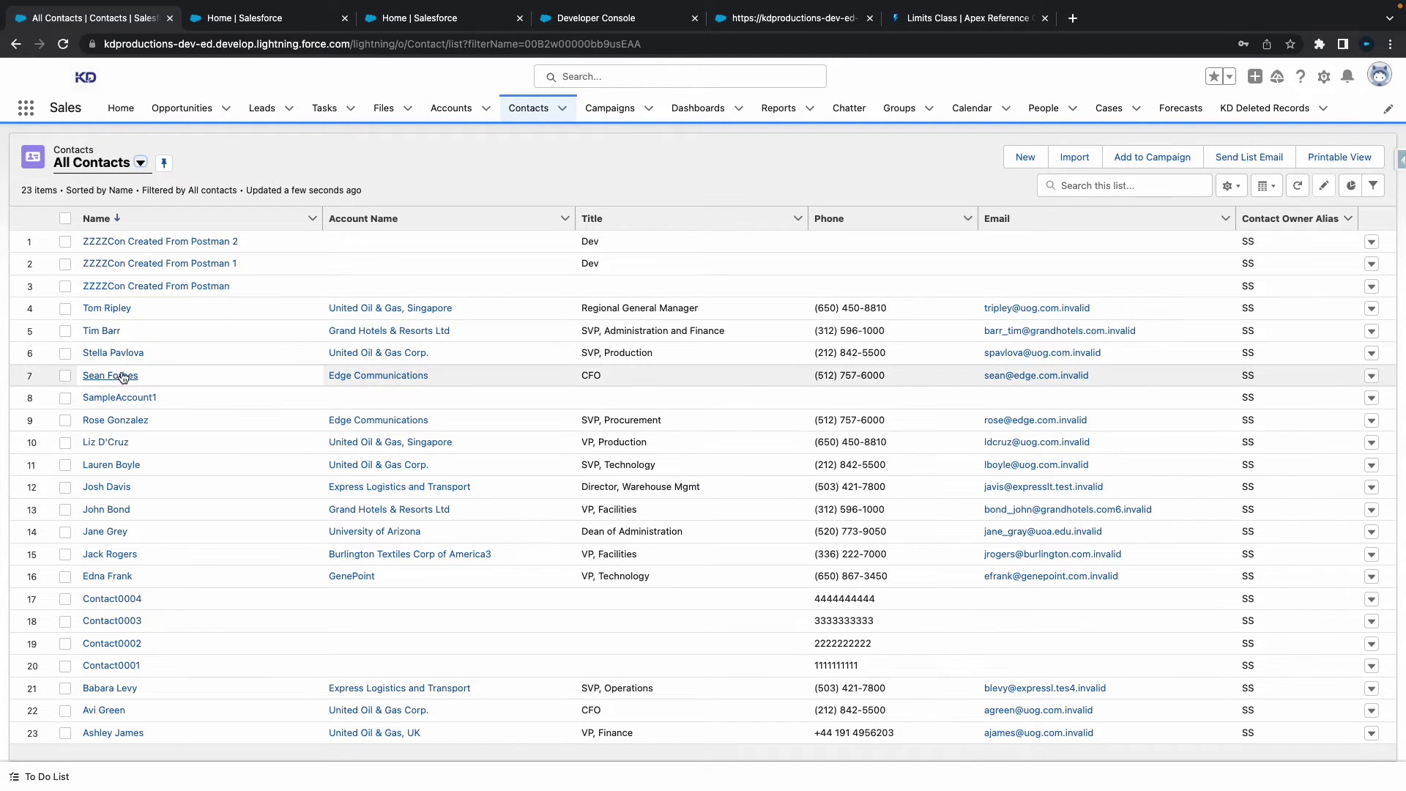
{"action": "left_click", "coordinate": [123, 352]}
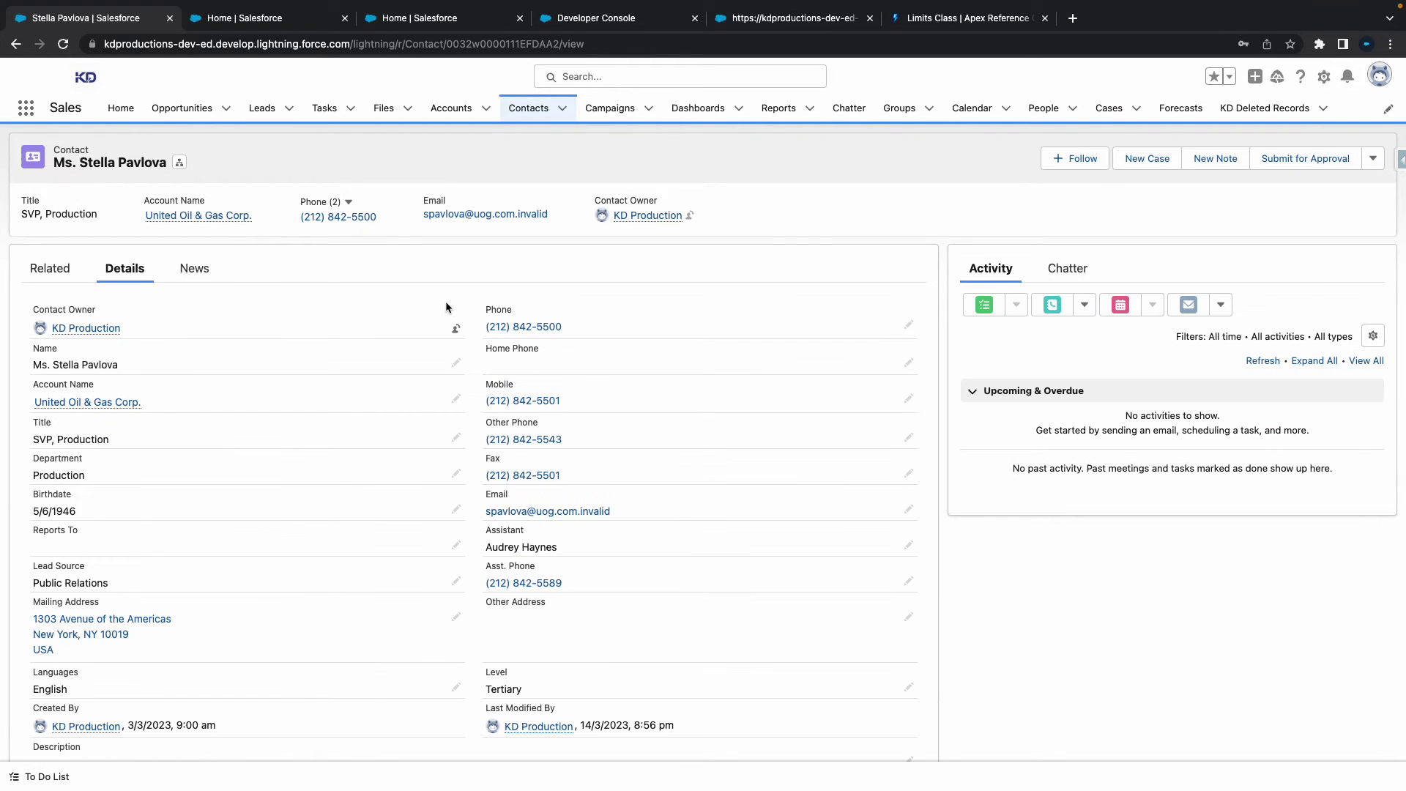
{"action": "left_click", "coordinate": [908, 363]}
{"action": "type", "text": "1234567"}
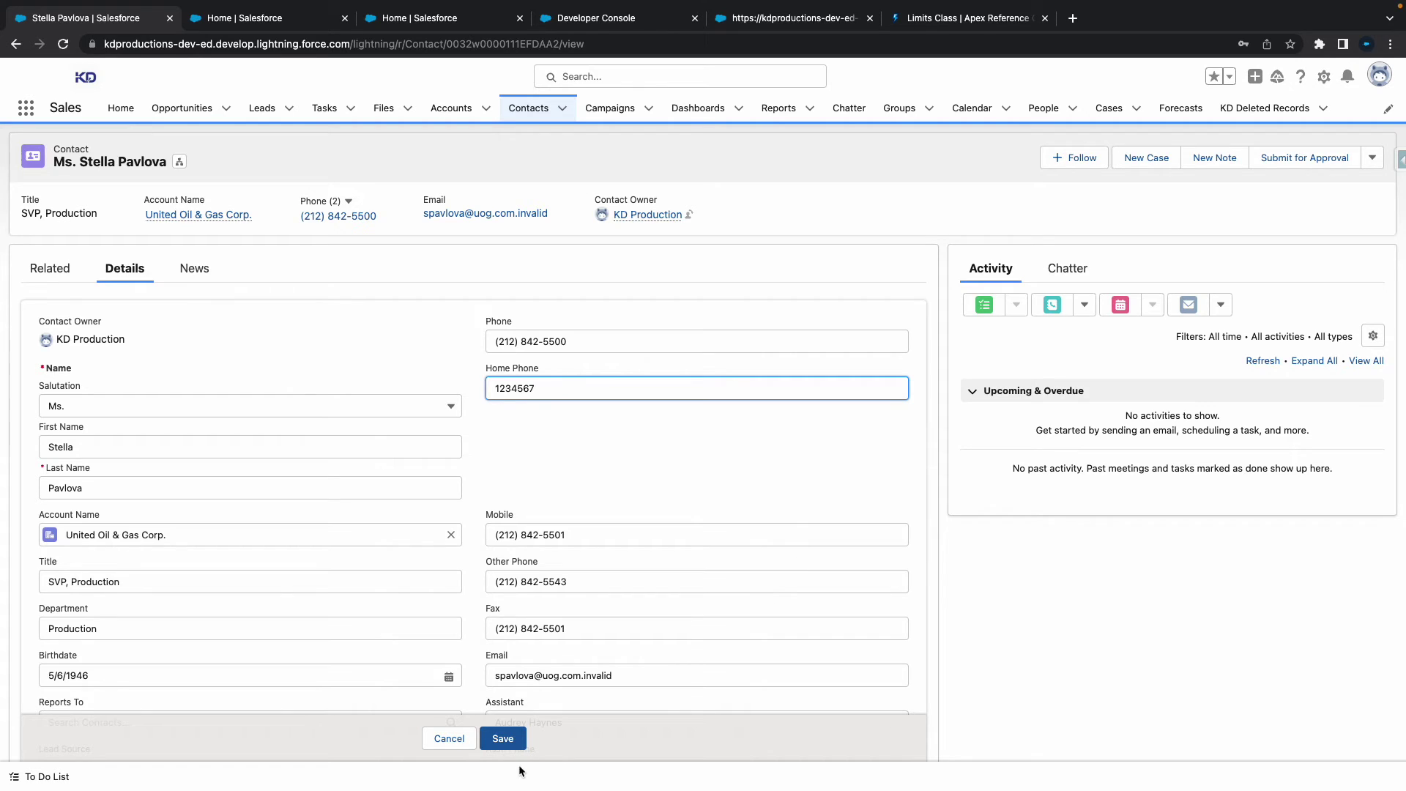
{"action": "left_click", "coordinate": [502, 738]}
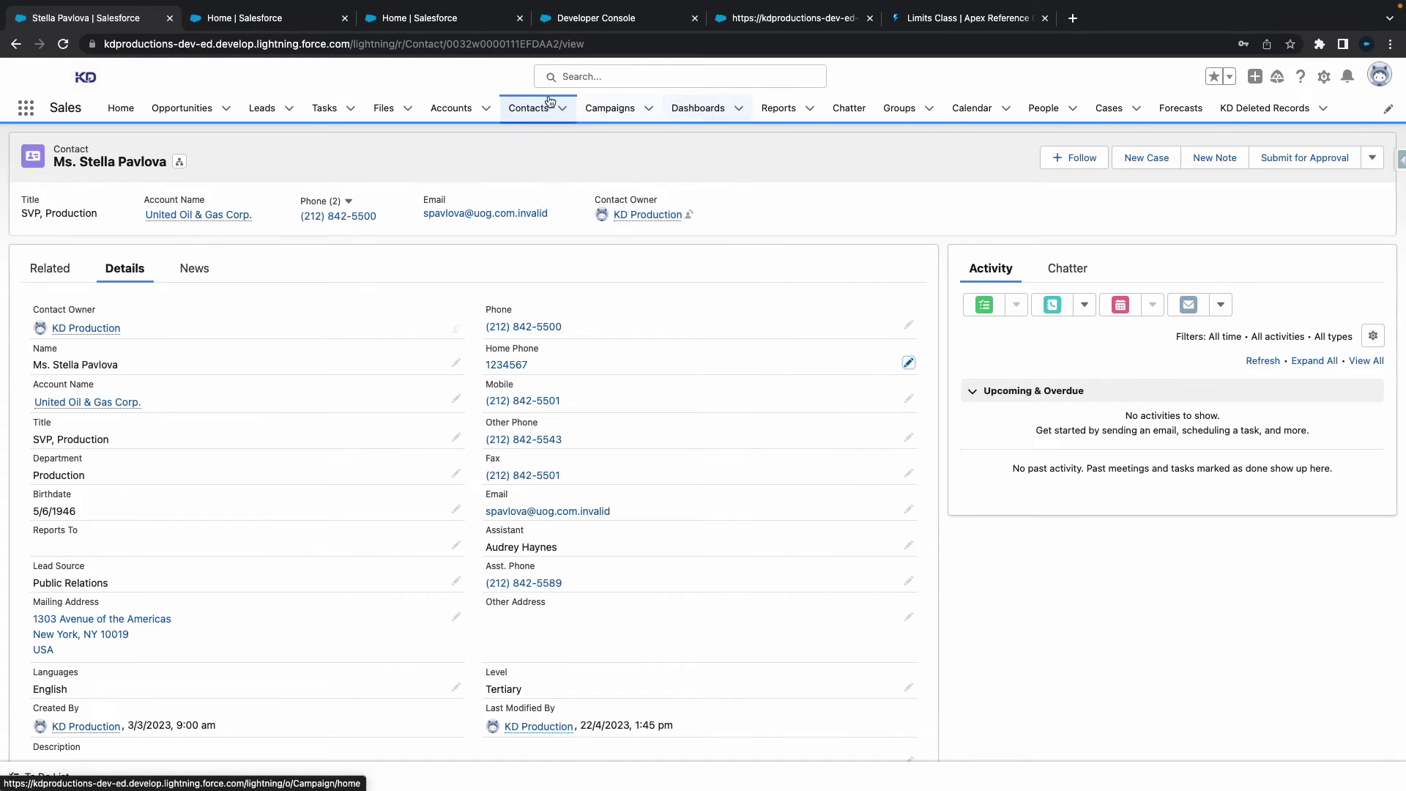
{"action": "left_click", "coordinate": [395, 20]}
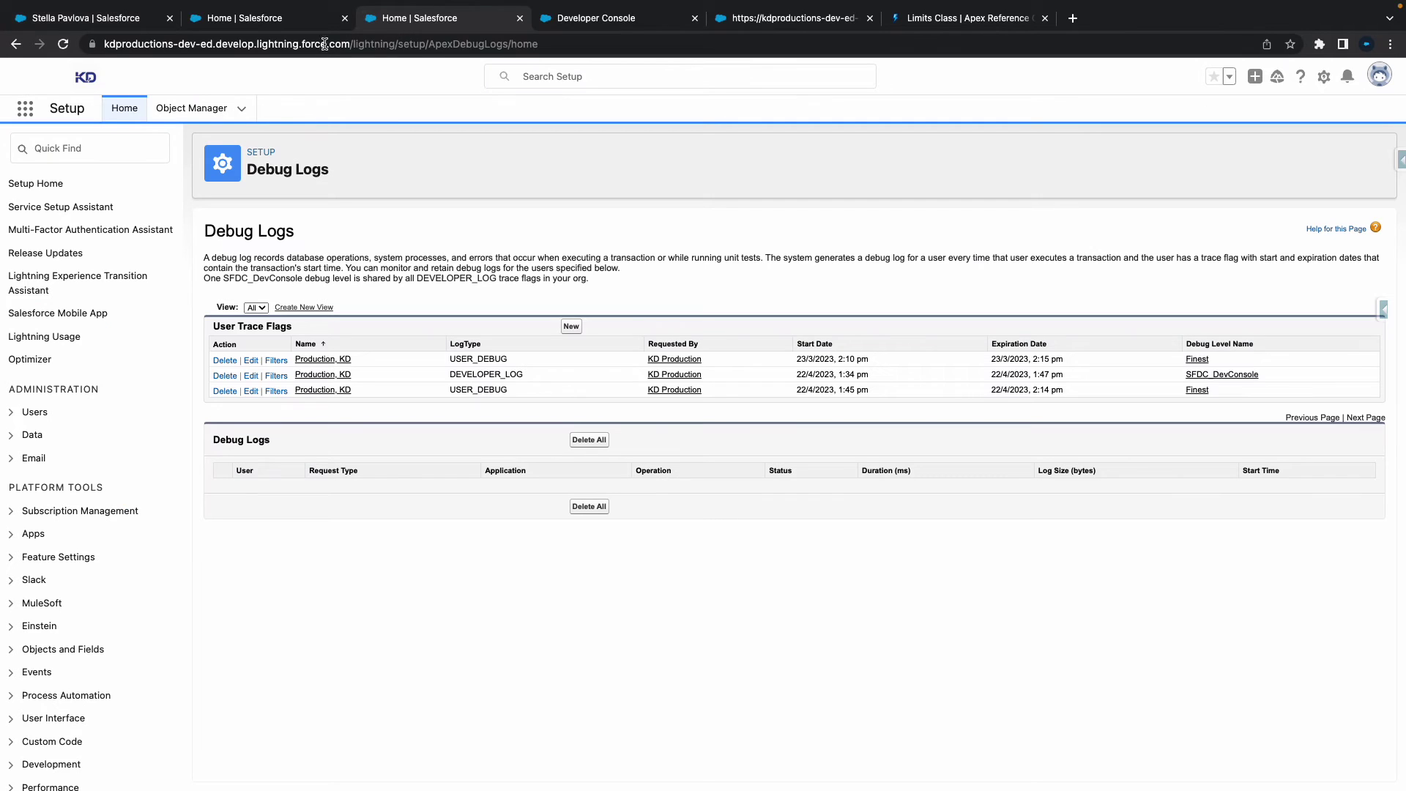
Reload Debug Logs, view the new 1,352-byte /aura log, and go back to the list
{"action": "left_click", "coordinate": [61, 44]}
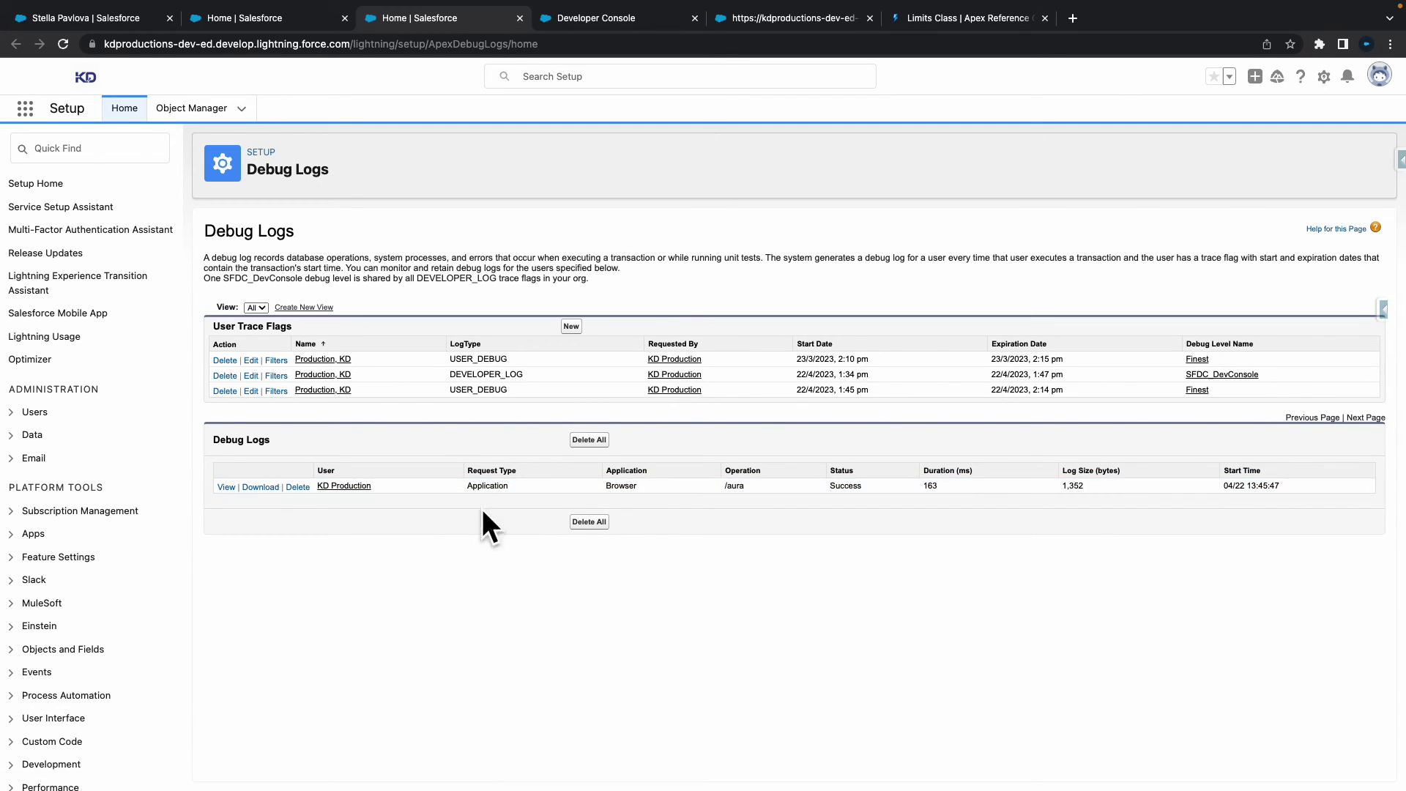
{"action": "left_click", "coordinate": [228, 488]}
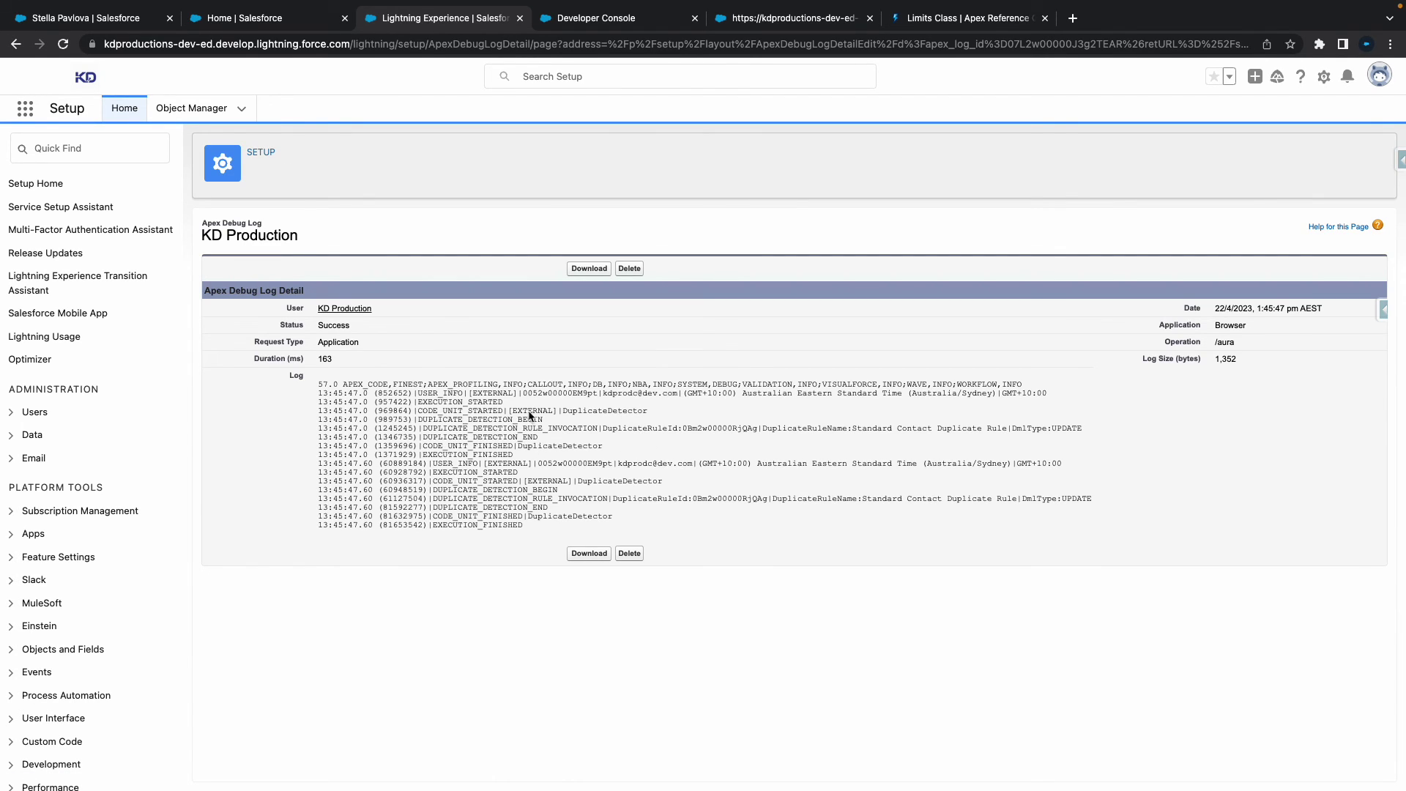
{"action": "left_click", "coordinate": [15, 44]}
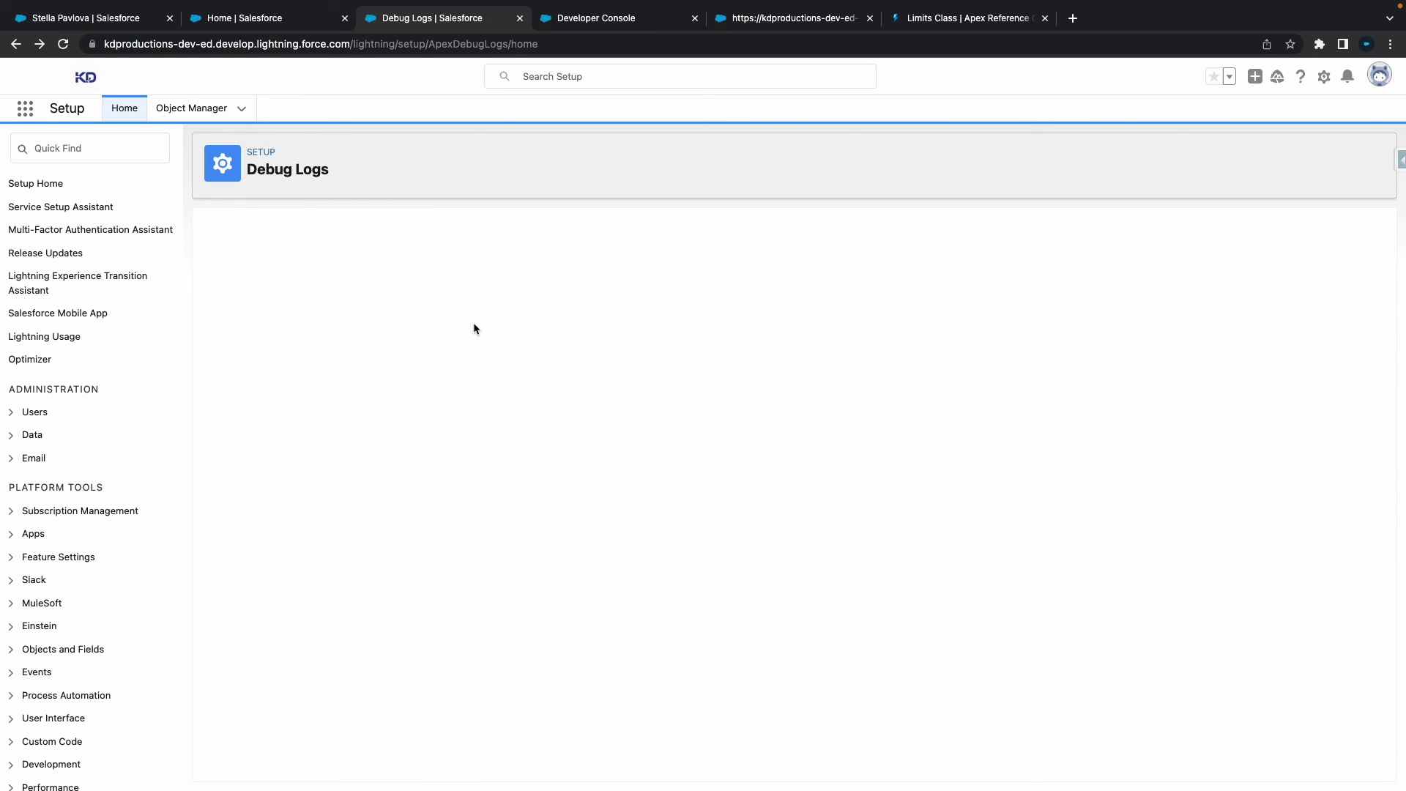